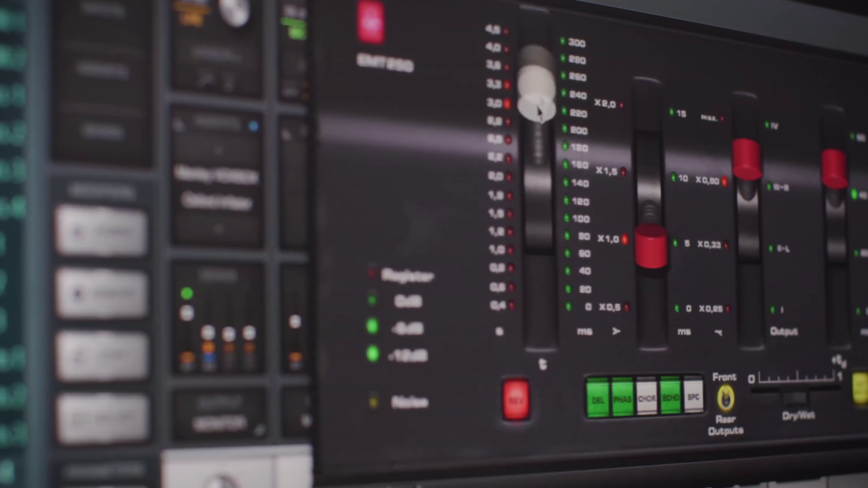
Raise the EMT 250 decay fader in UAD Console before returning to Ableton's arrangement.
drag(538, 111, 537, 66)
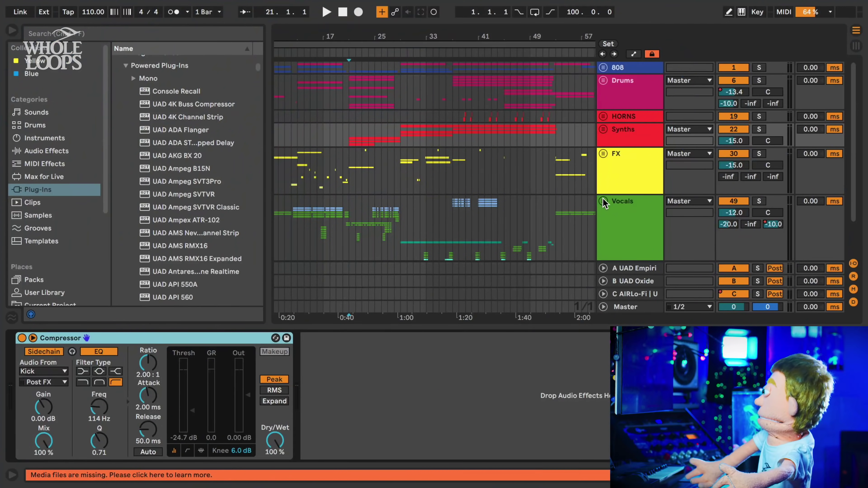
Unfold the Vocals group and scroll down to its KARRA vocal tracks.
click(603, 202)
scroll(426, 194, down, 5)
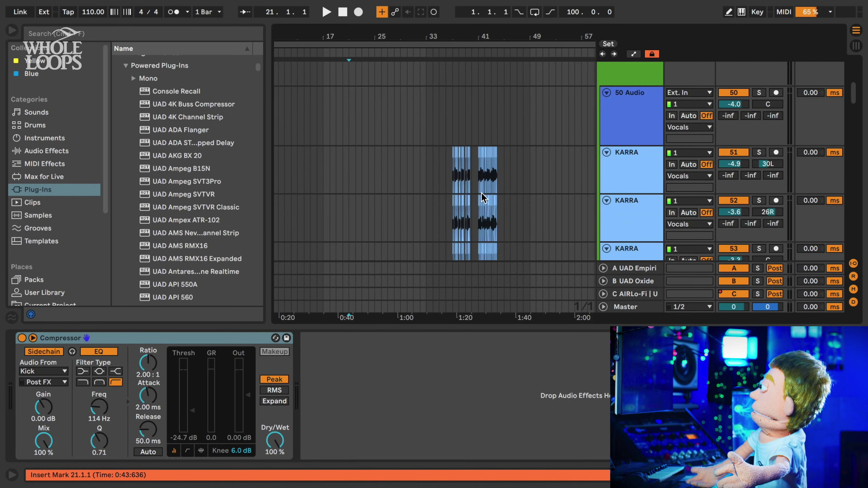
scroll(501, 185, down, 2)
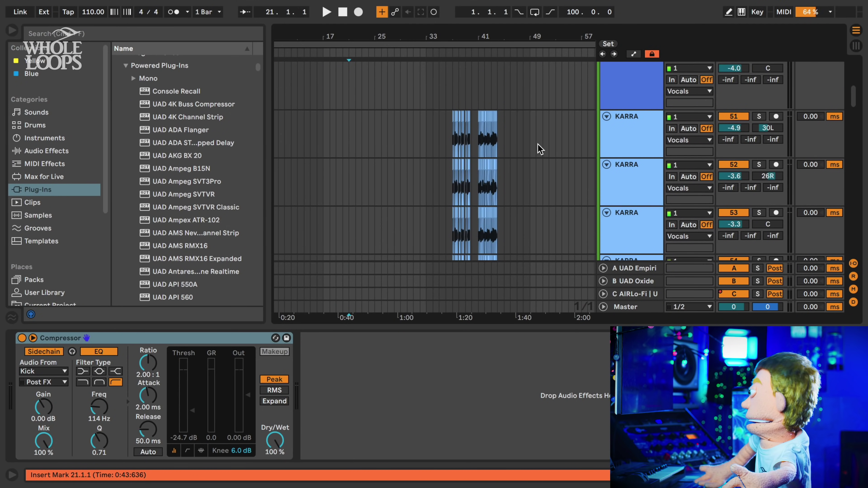
scroll(481, 131, down, 1)
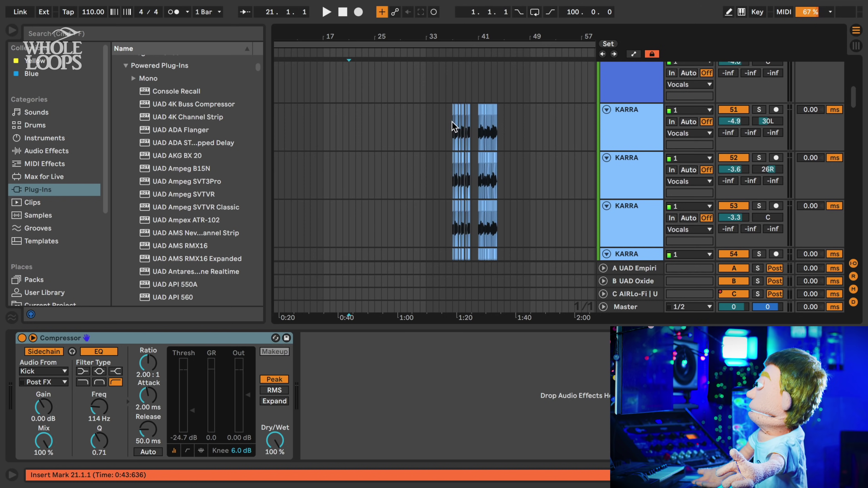
scroll(453, 126, down, 4)
Select a KARRA vocal clip and open its Antares Auto-Tune Realtime plug-in window.
click(292, 208)
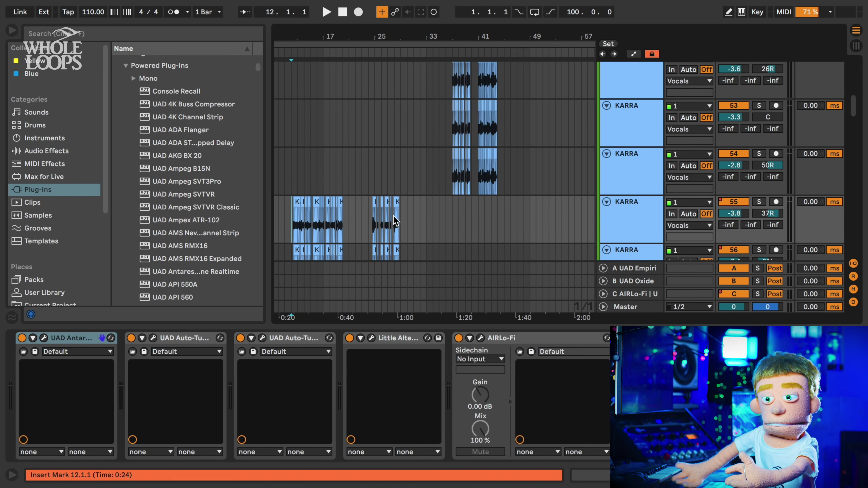
scroll(346, 205, down, 2)
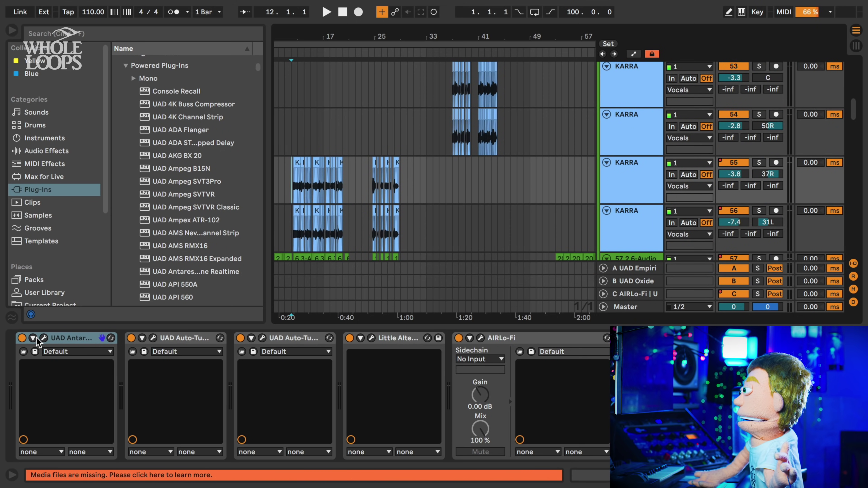
click(44, 338)
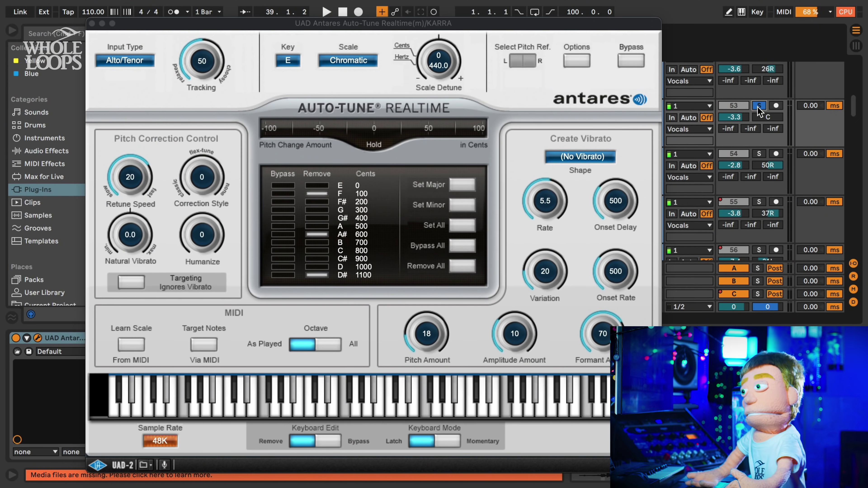
key(space)
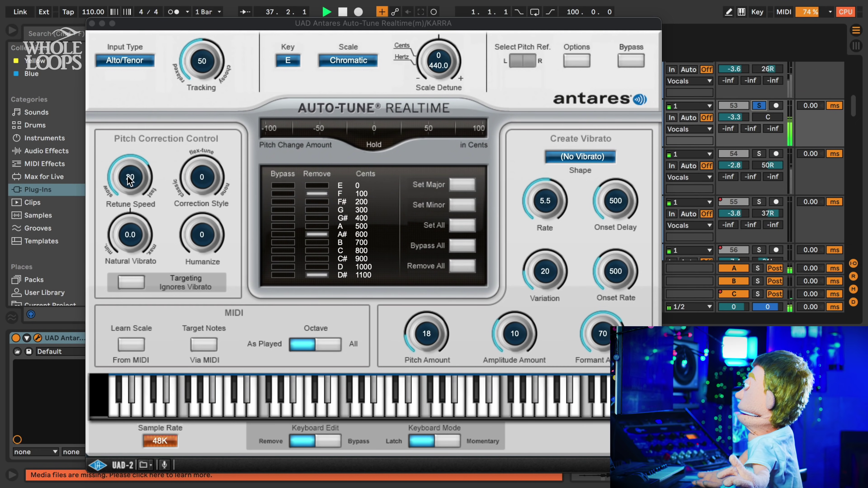
drag(130, 171, 142, 220)
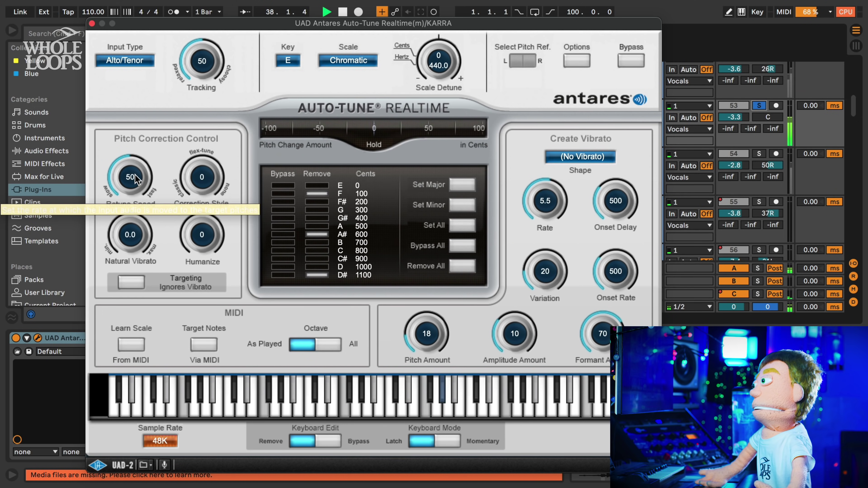
drag(135, 174, 137, 154)
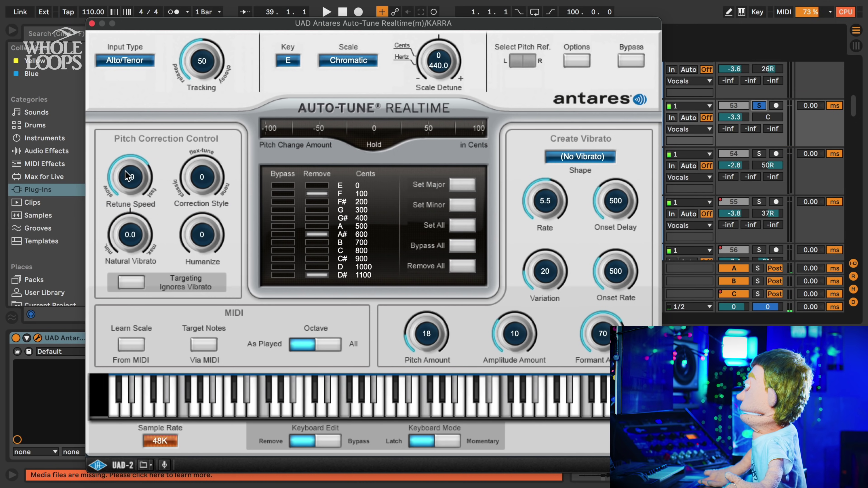
Search the browser for 'realti' and insert Auto-Tune Realtime Advanced after the Antares Auto-Tune.
click(92, 24)
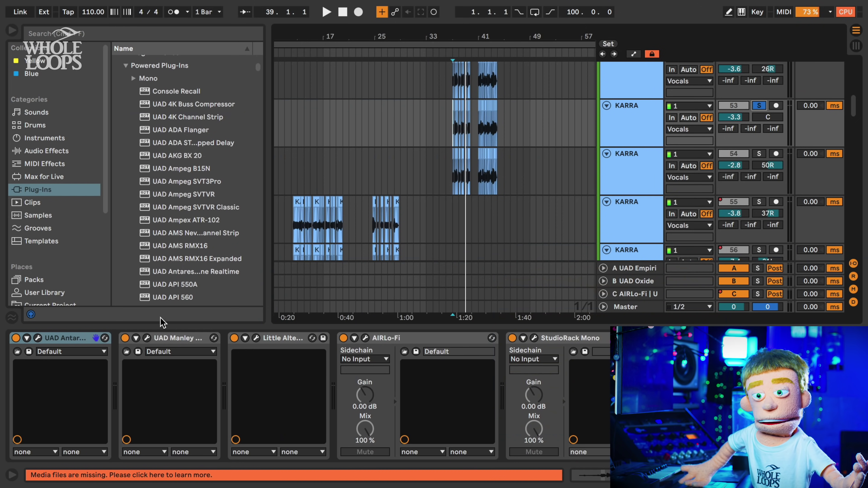
click(107, 34)
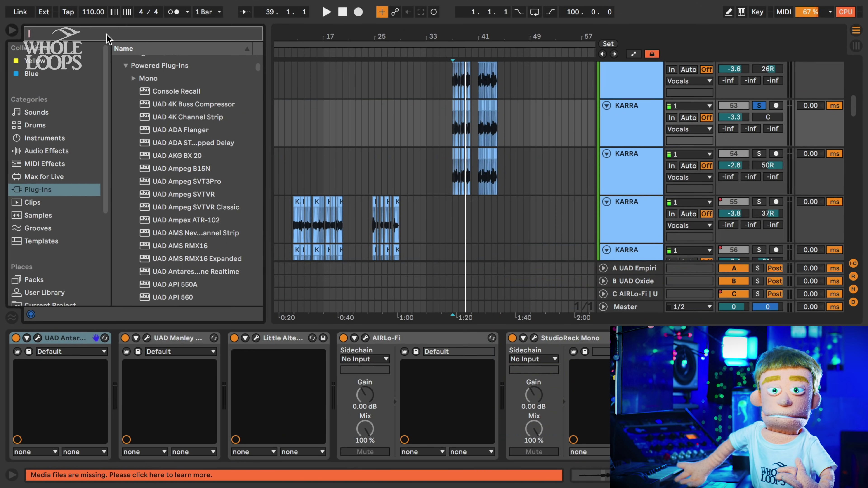
text(realti)
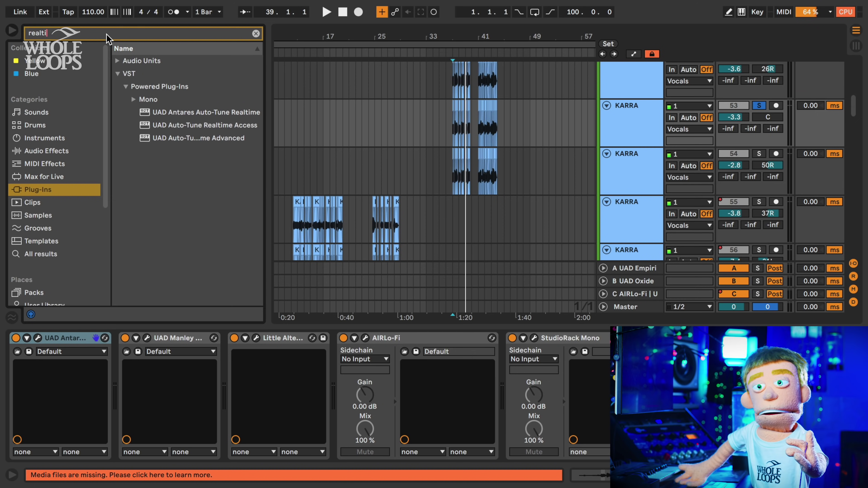
drag(195, 141, 137, 385)
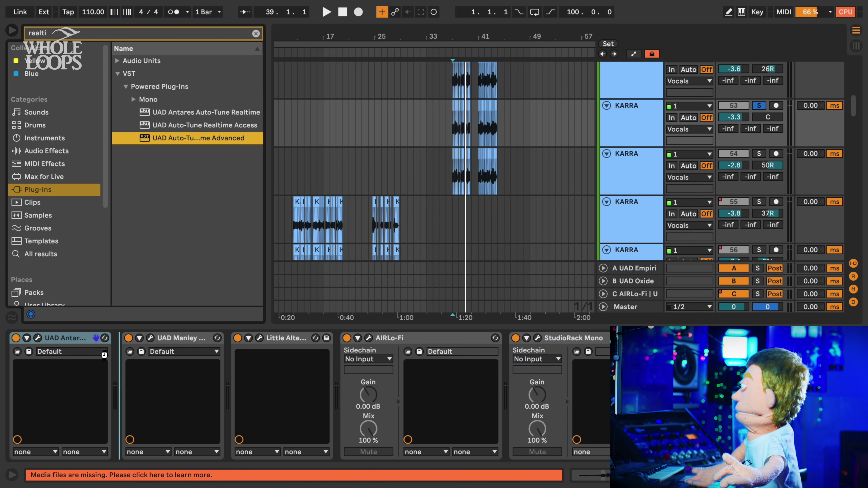
drag(105, 355, 126, 355)
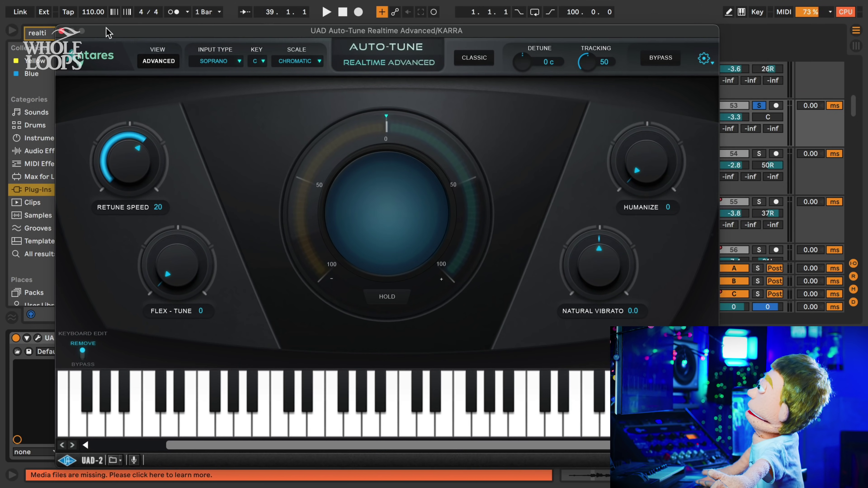
click(61, 32)
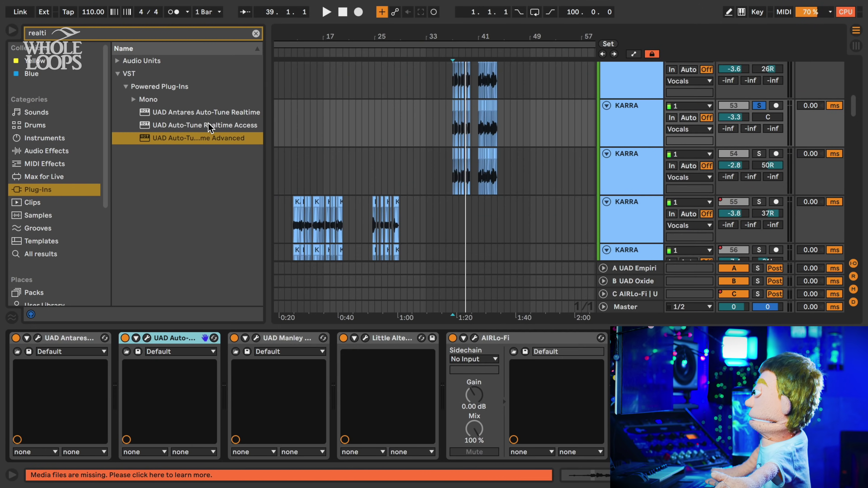
Add Auto-Tune Realtime Access as the third device in the chain.
drag(209, 129, 253, 419)
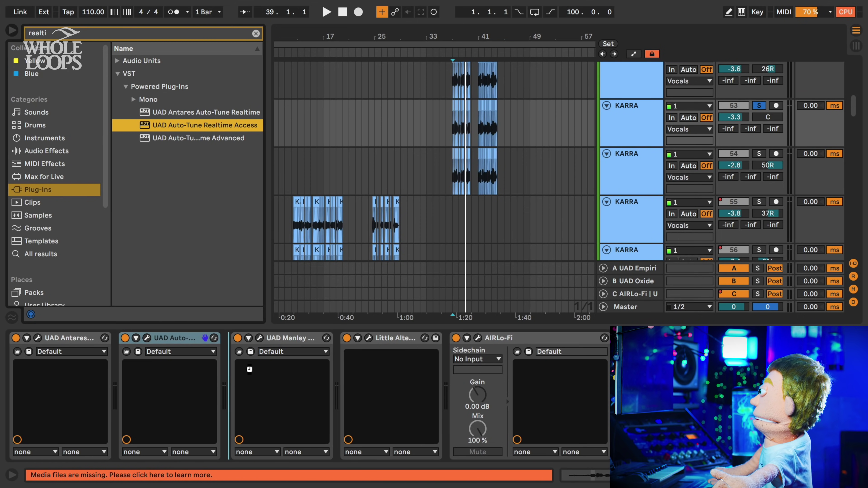
drag(252, 363, 254, 361)
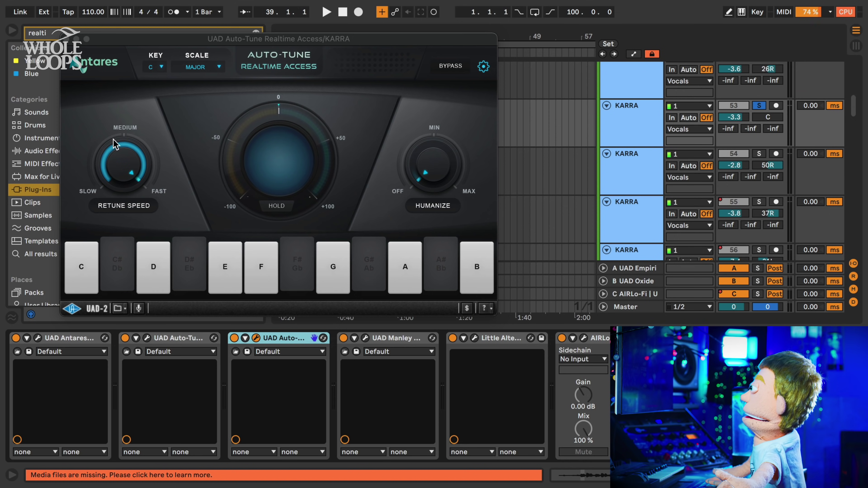
click(68, 39)
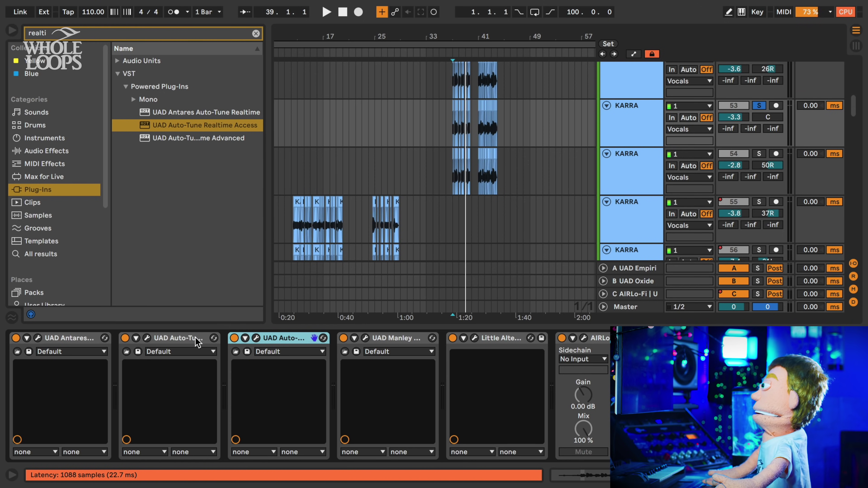
In UAD Console, load Auto-Tune Realtime on Analog 1 with input type Low Male.
click(429, 475)
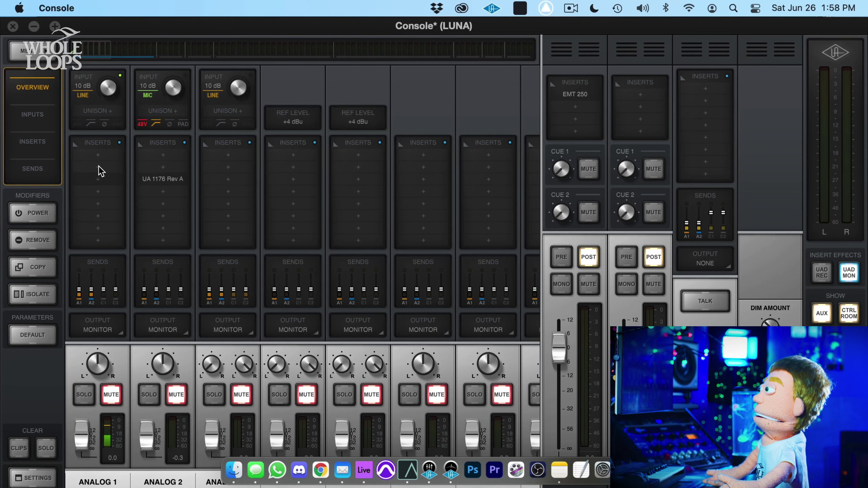
click(97, 158)
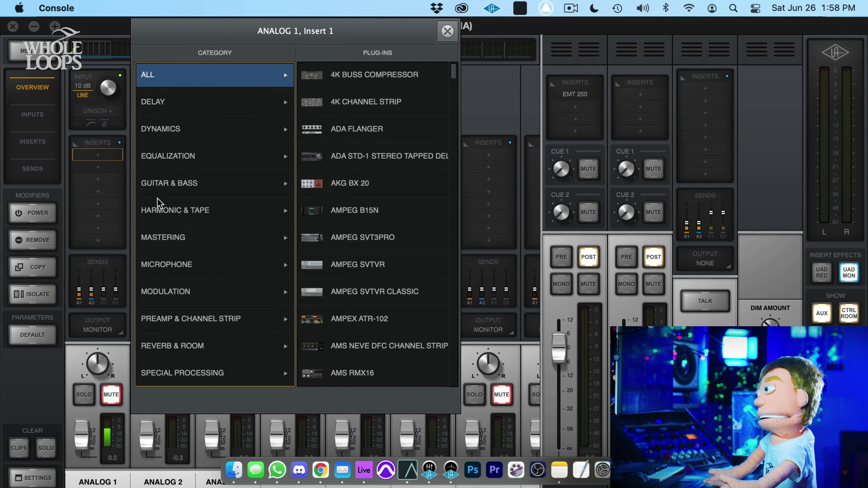
click(194, 372)
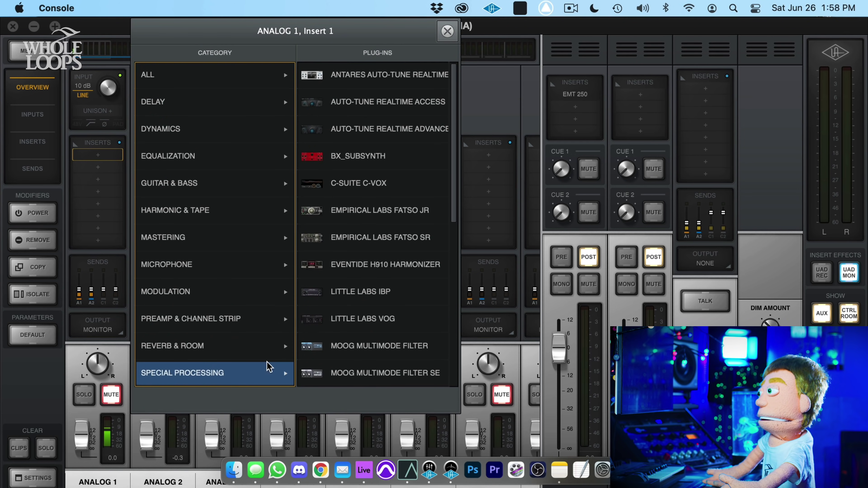
click(368, 80)
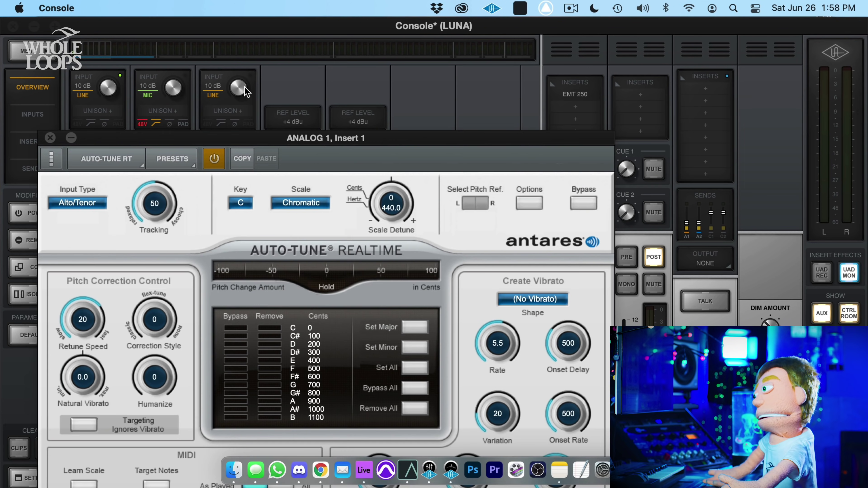
click(75, 202)
click(83, 220)
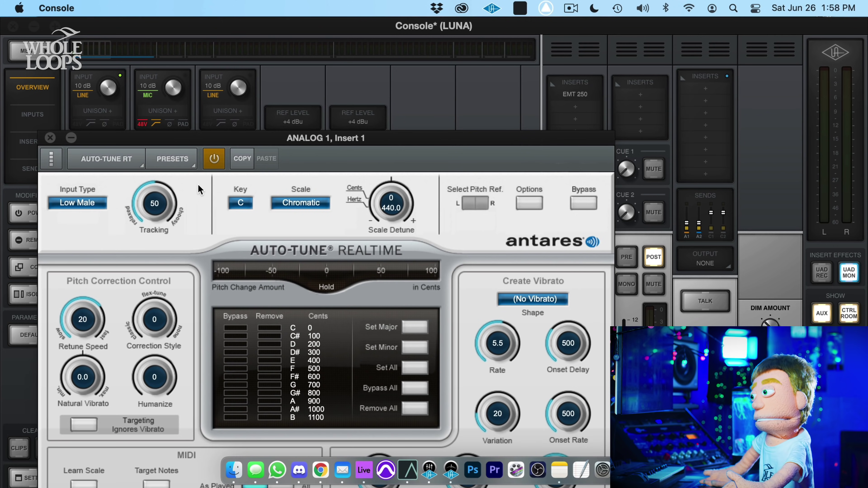
drag(203, 131, 222, 18)
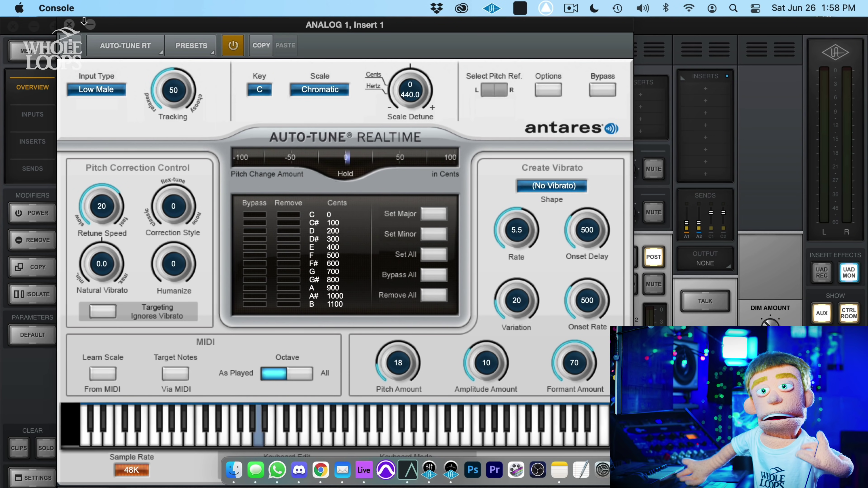
Close the Auto-Tune window and remove its insert from Analog 1.
click(68, 24)
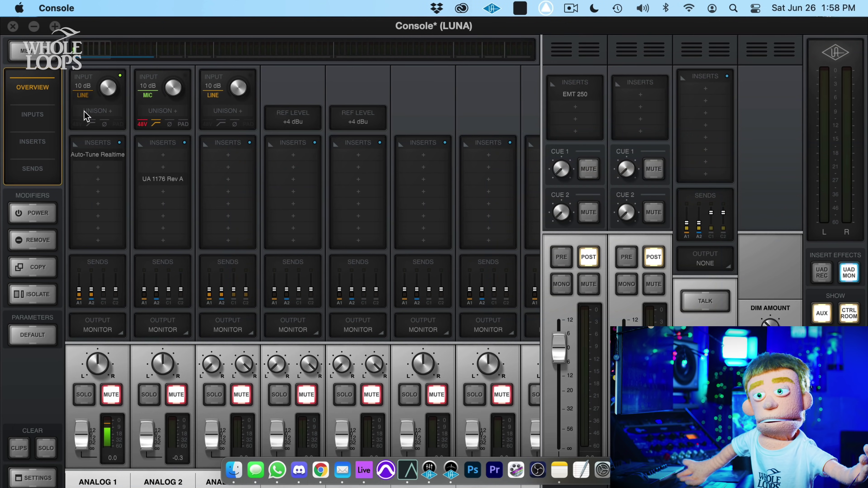
right_click(98, 154)
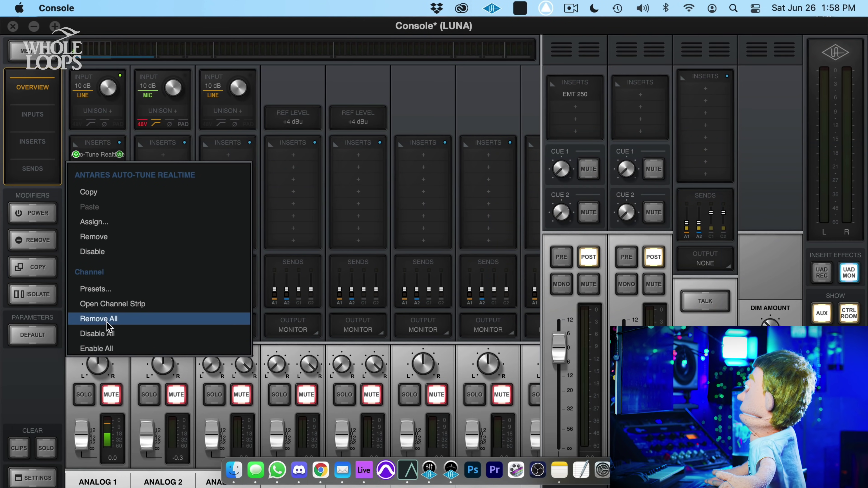
click(98, 319)
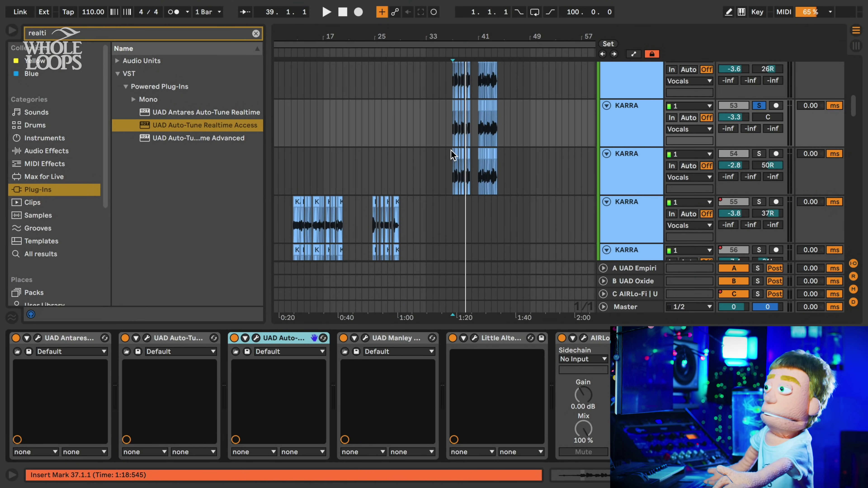
Delete the two Auto-Tune devices from the KARRA vocal chain.
key(Delete)
key(Delete)
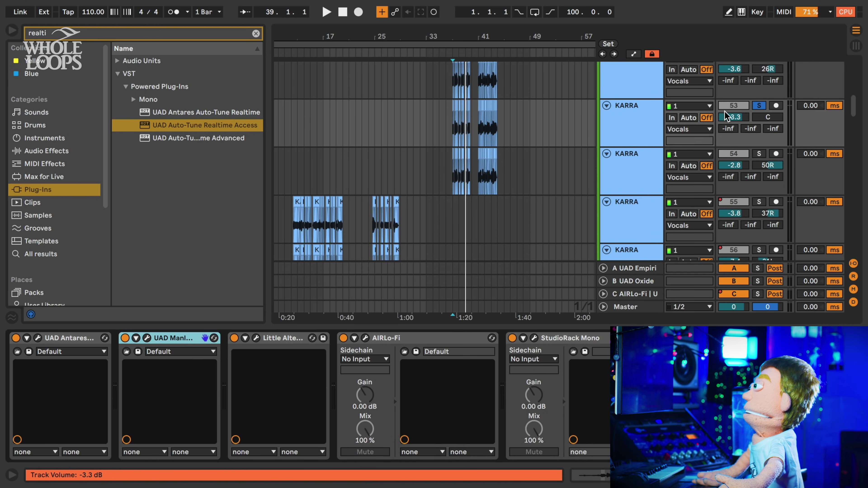
scroll(365, 184, down, 6)
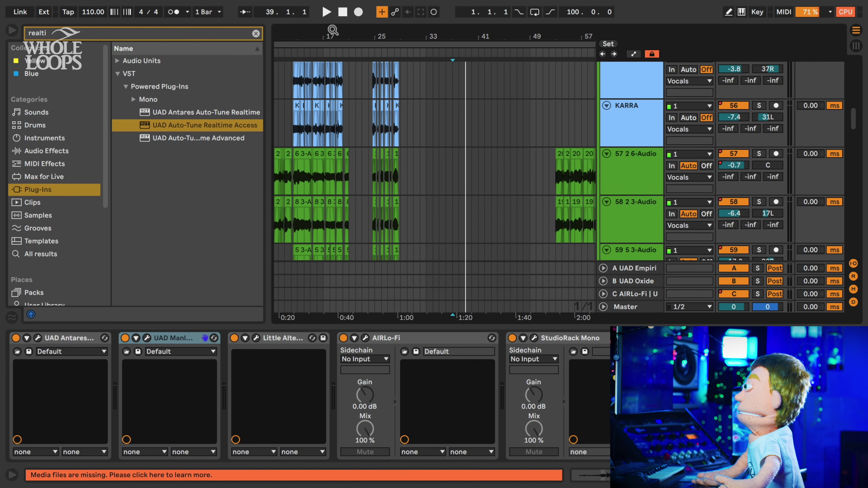
scroll(362, 109, left, 5)
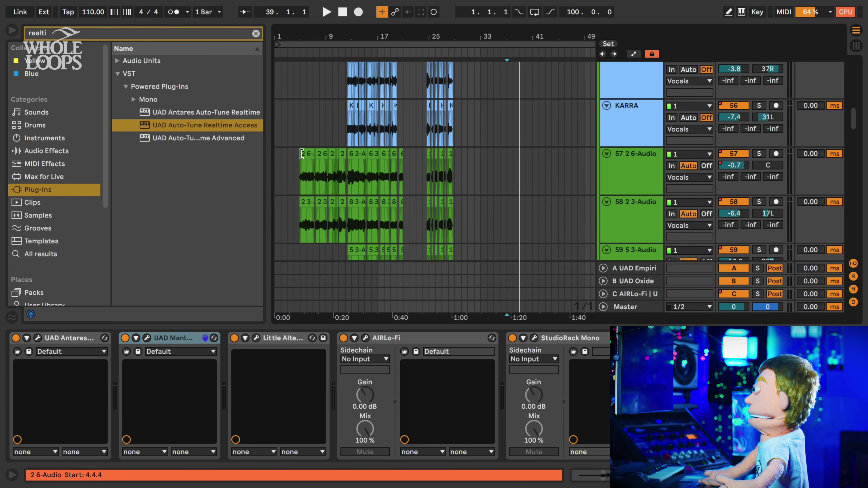
Select track 57's first clip and open its UA 1176 plug-in window.
click(309, 152)
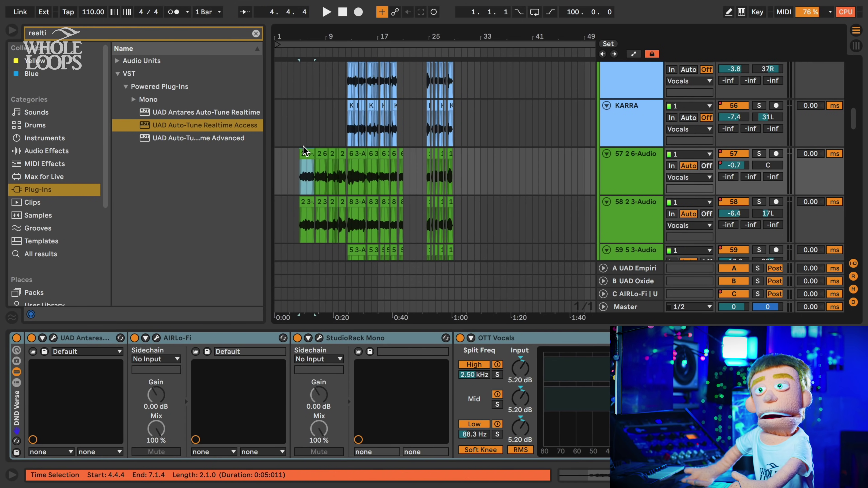
scroll(308, 393, right, 5)
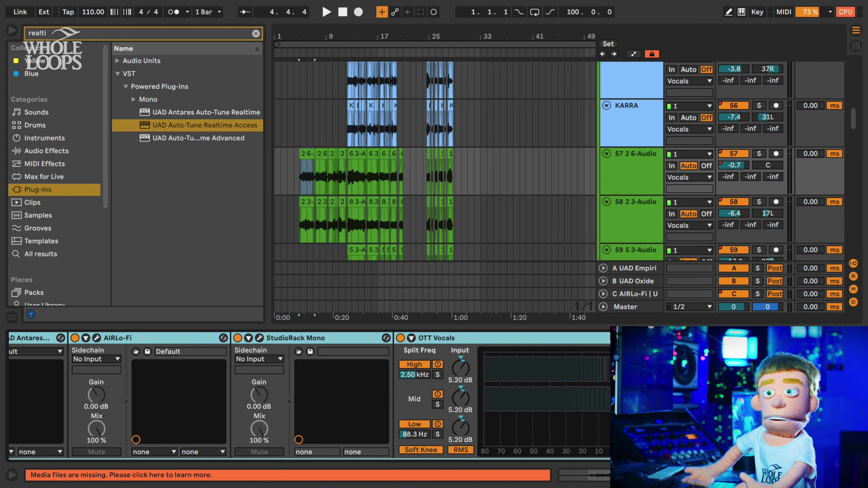
key(super+alt+p)
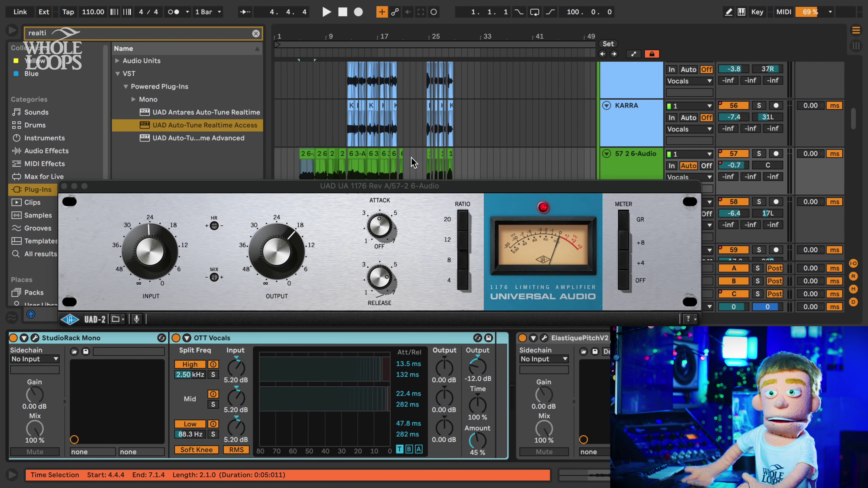
drag(398, 186, 395, 158)
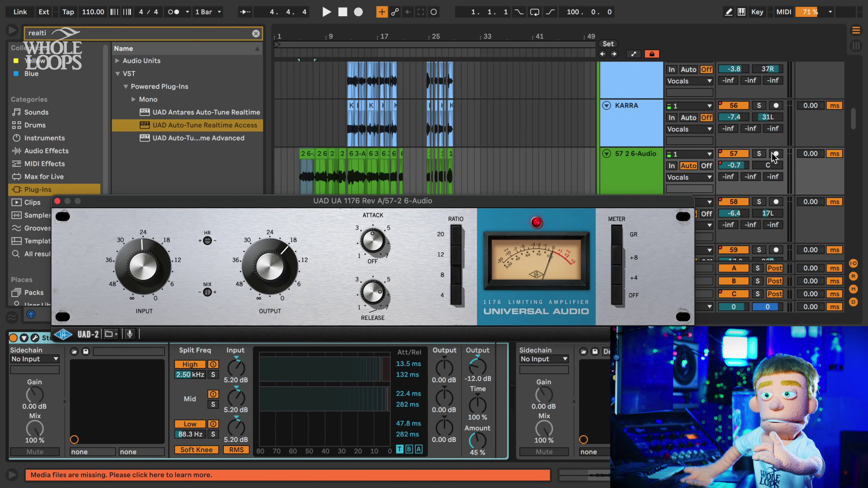
Play and stop the song to audition the 1176 on track 57.
key(space)
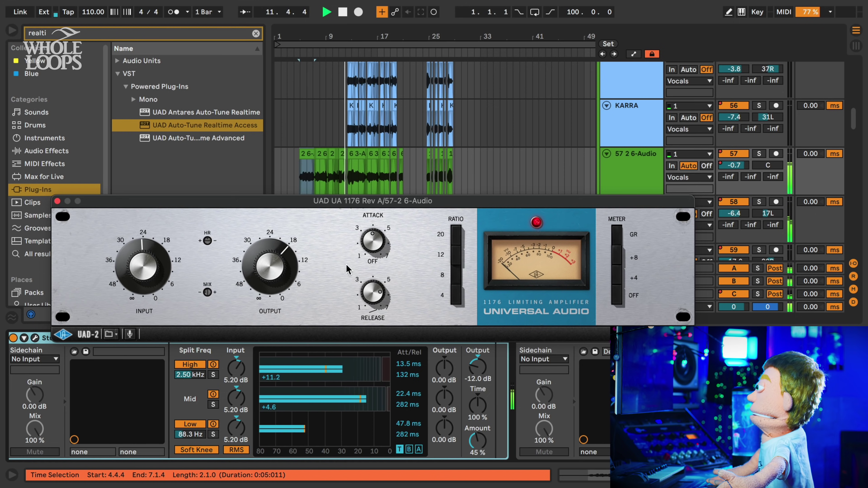
key(space)
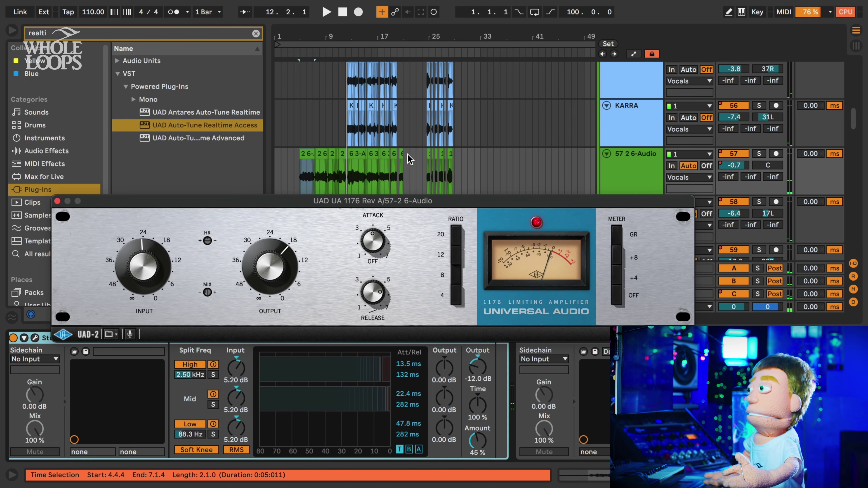
drag(395, 199, 410, 181)
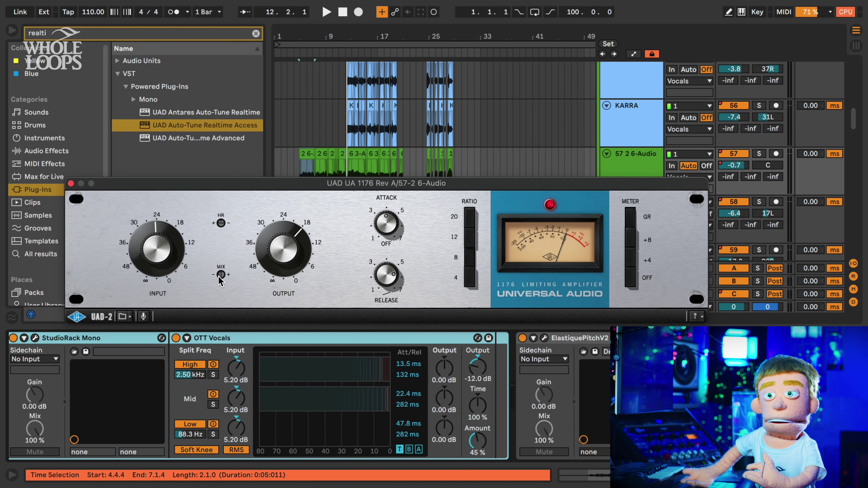
mouse_move(428, 483)
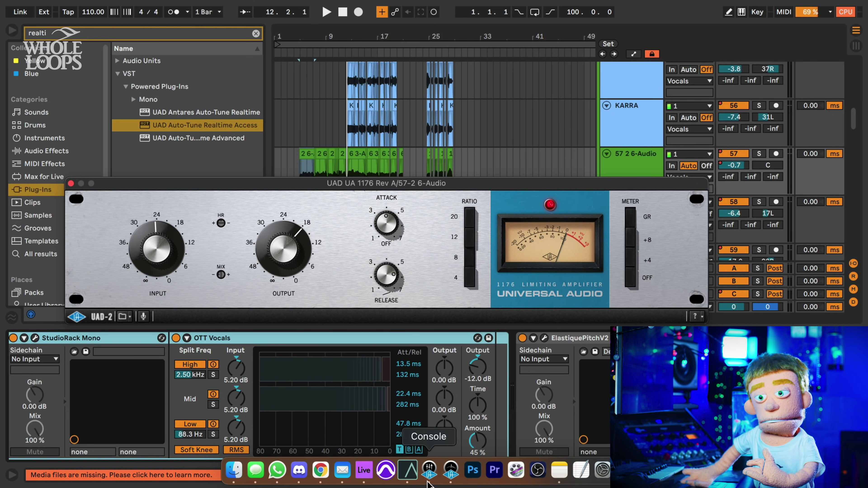
click(429, 471)
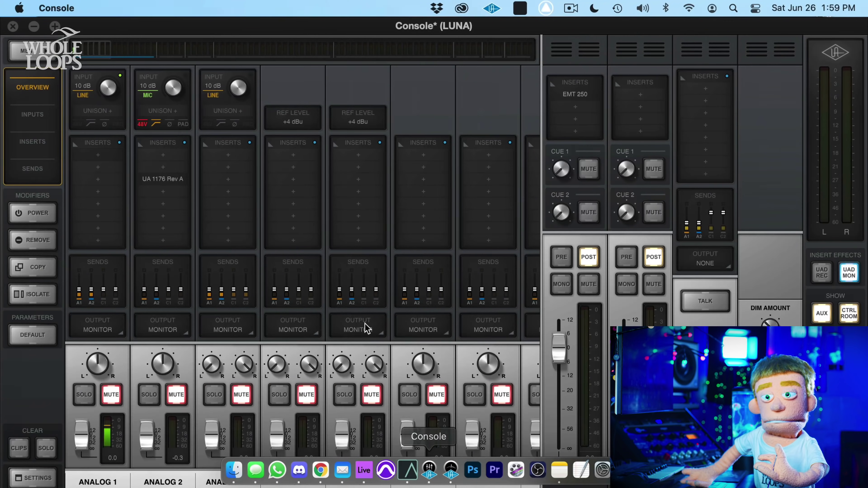
mouse_move(98, 182)
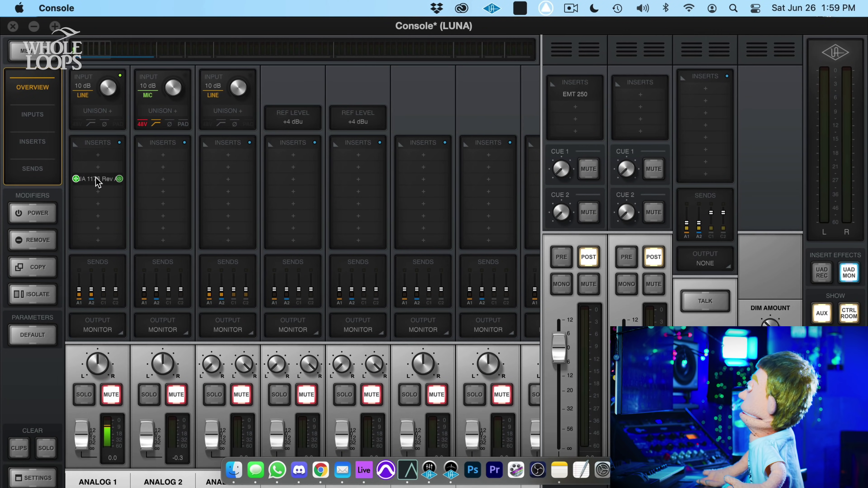
click(98, 179)
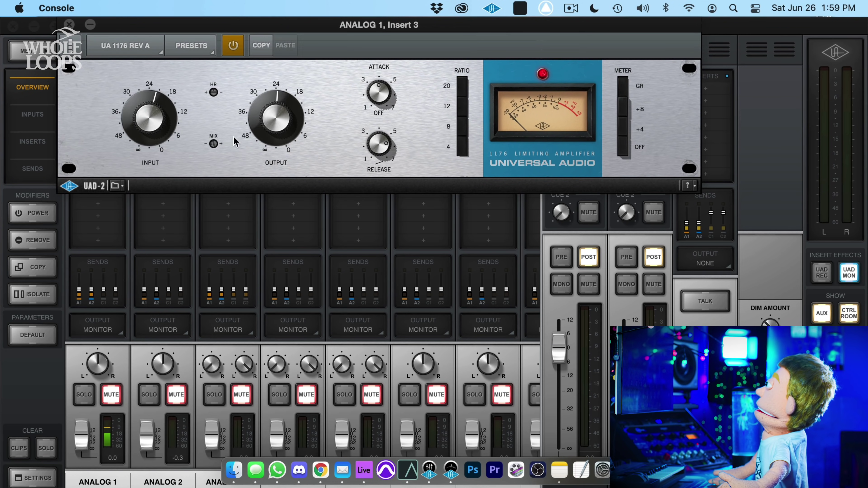
key(super+w)
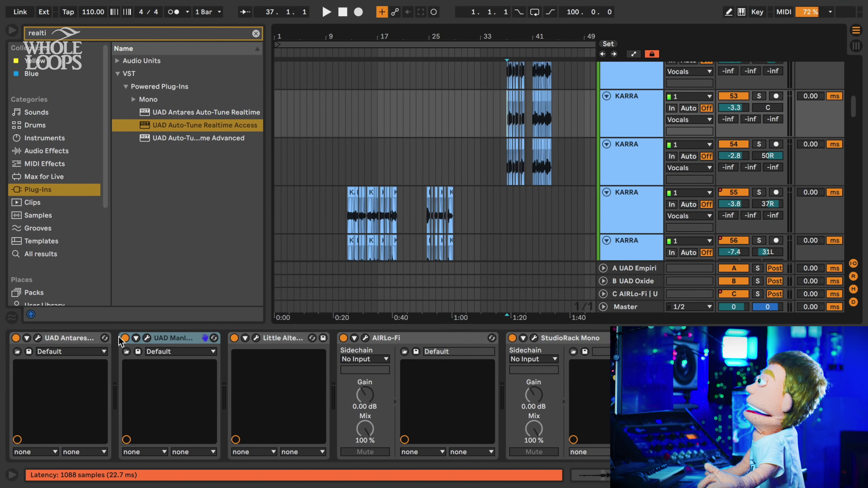
Open the Manley VOXBOX on the KARRA track, solo it, and raise its Input during playback.
click(147, 337)
click(759, 96)
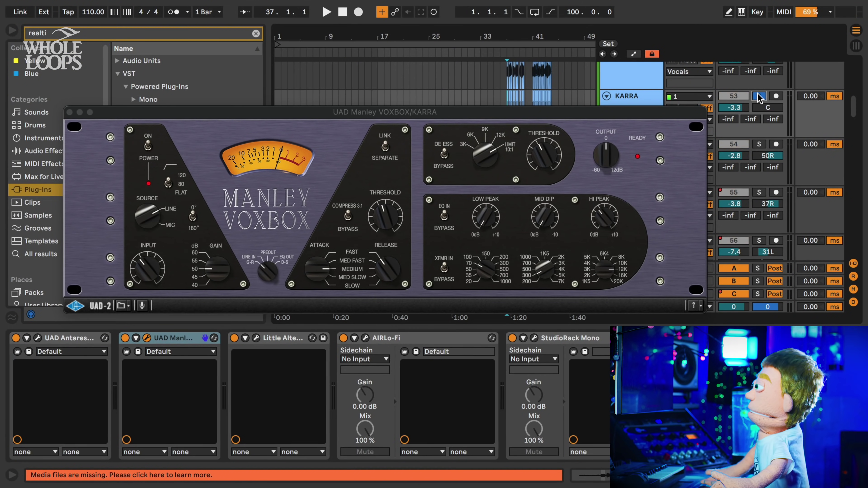
key(space)
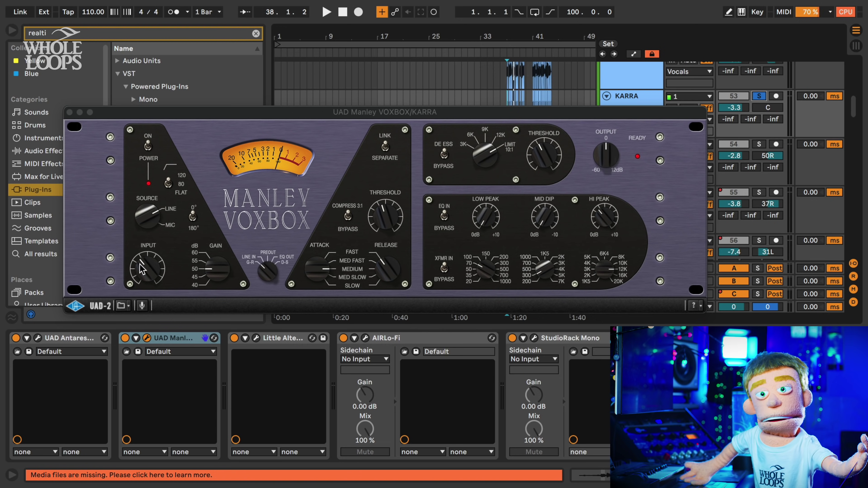
mouse_move(148, 273)
mouse_down()
mouse_move(154, 250)
mouse_move(151, 273)
mouse_up()
key(space)
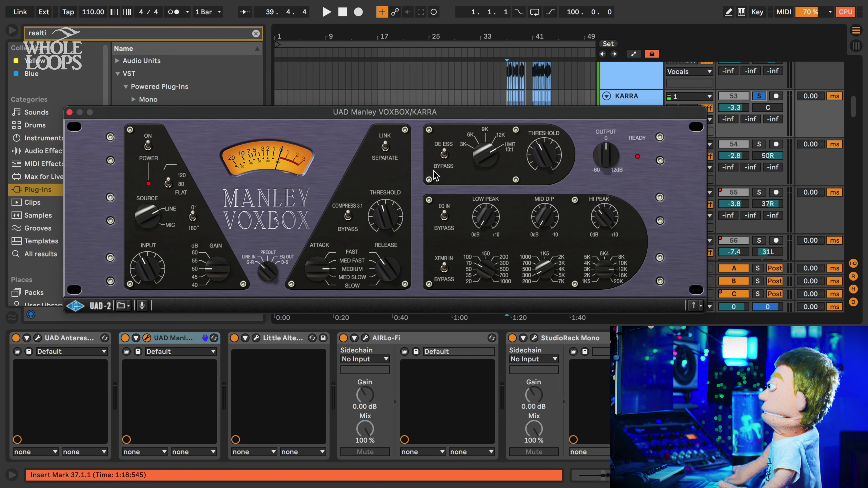
mouse_move(361, 485)
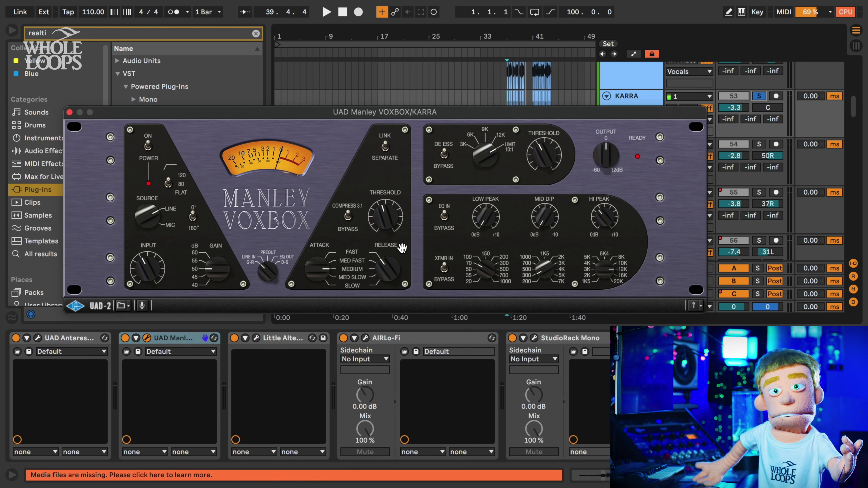
mouse_move(441, 484)
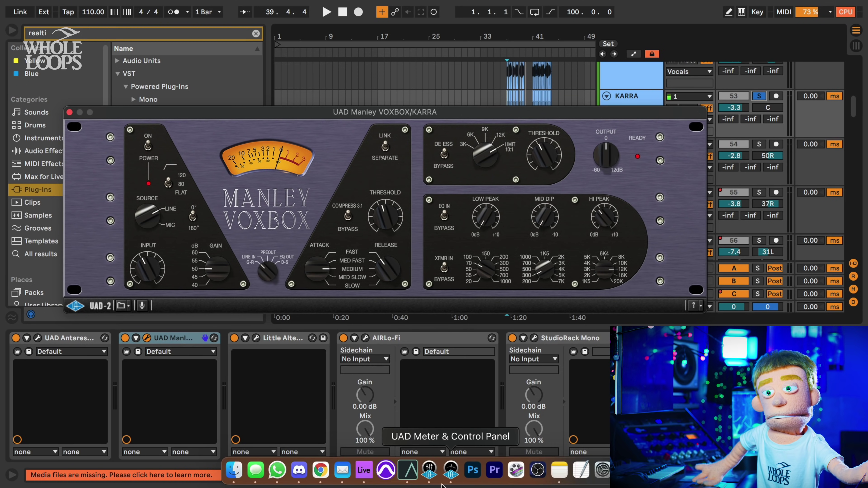
Switch to UAD Console to look over the mixer.
click(430, 471)
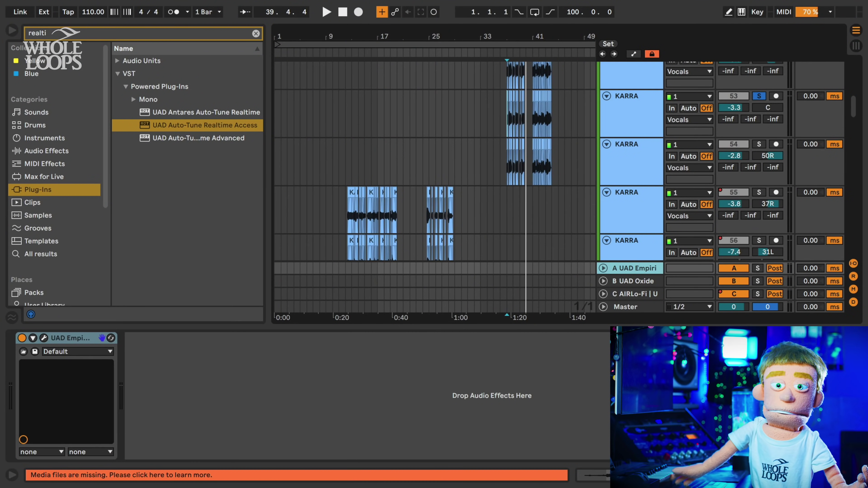
Hide the device chain, fold Vocals, unfold return A and open its Distressor window.
key(ctrl+alt+l)
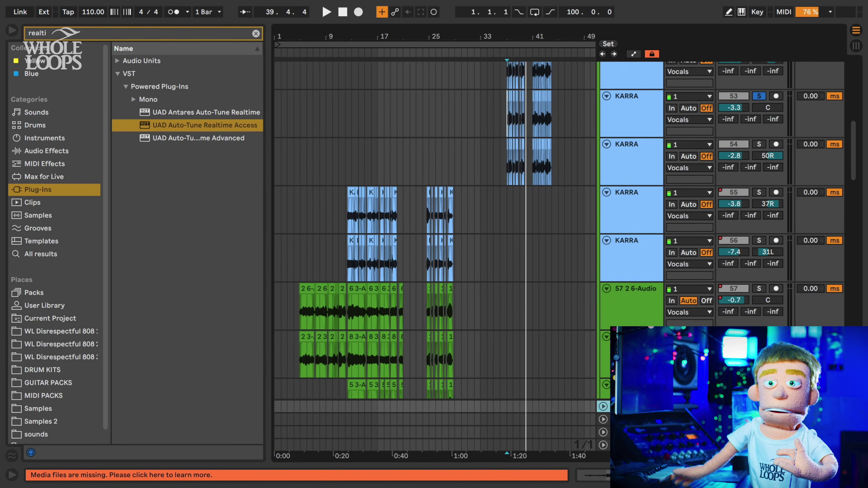
scroll(615, 101, up, 10)
click(603, 201)
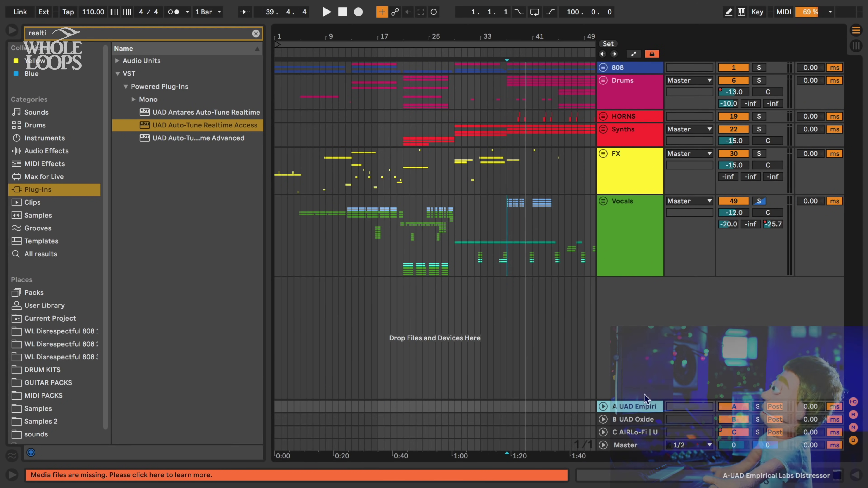
click(603, 407)
key(shift+Tab)
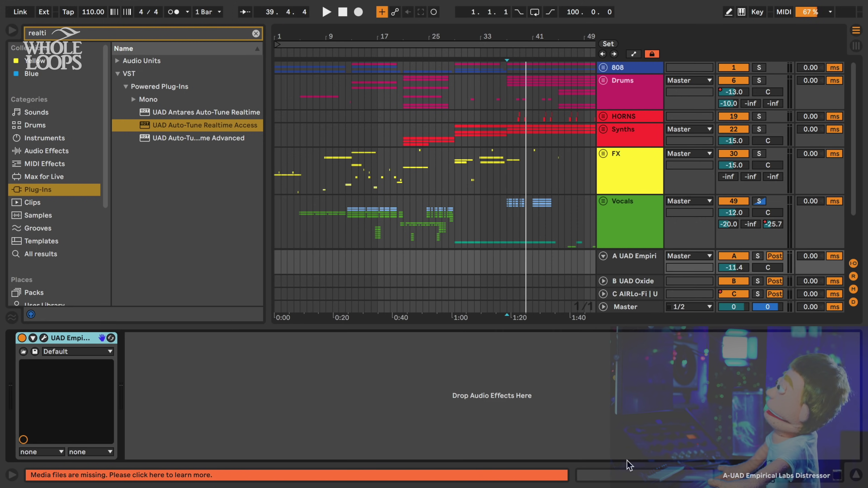
click(22, 351)
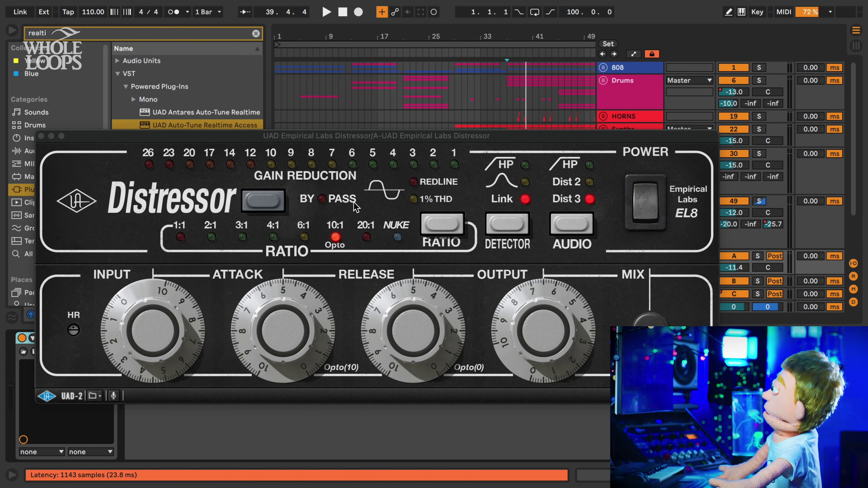
Set the insert mark at bar 21, solo return track A and start playback.
drag(453, 138, 493, 157)
click(415, 128)
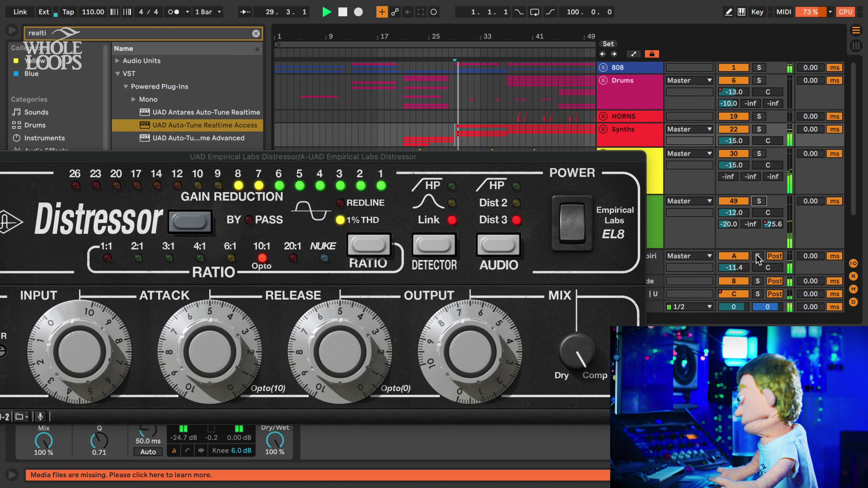
click(757, 256)
drag(592, 157, 683, 155)
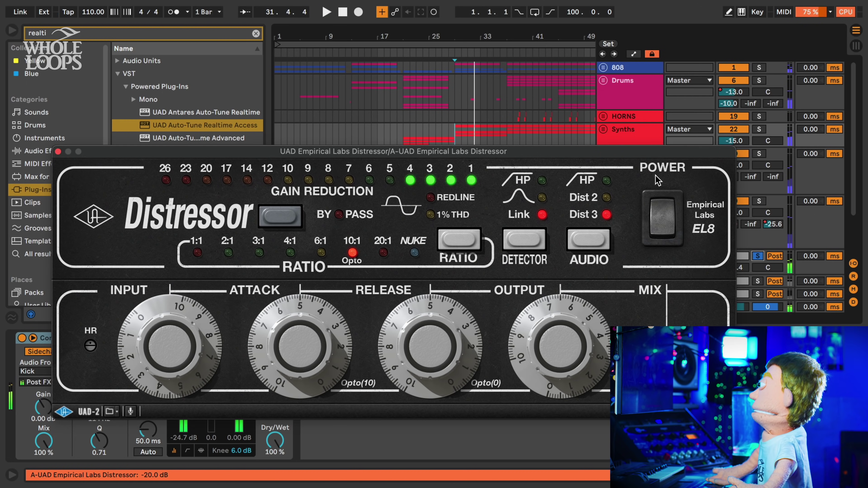
key(space)
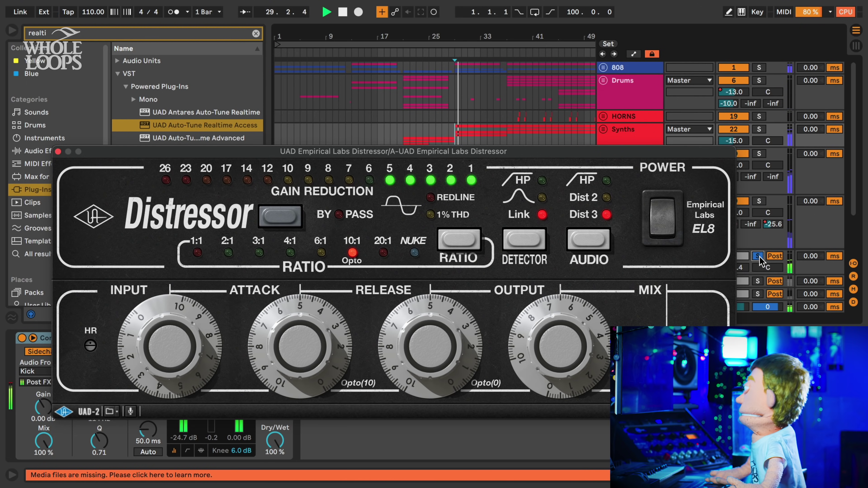
Toggle return A's solo, switch the track off and back on, then show its device chain.
click(758, 256)
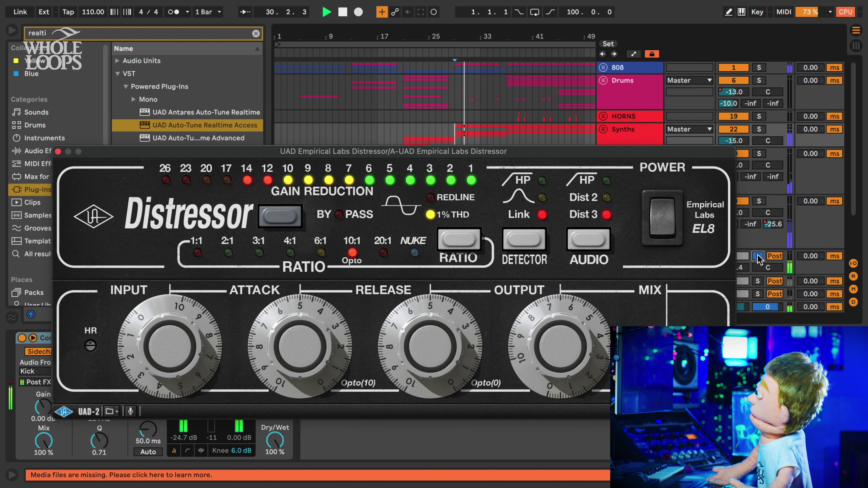
click(757, 257)
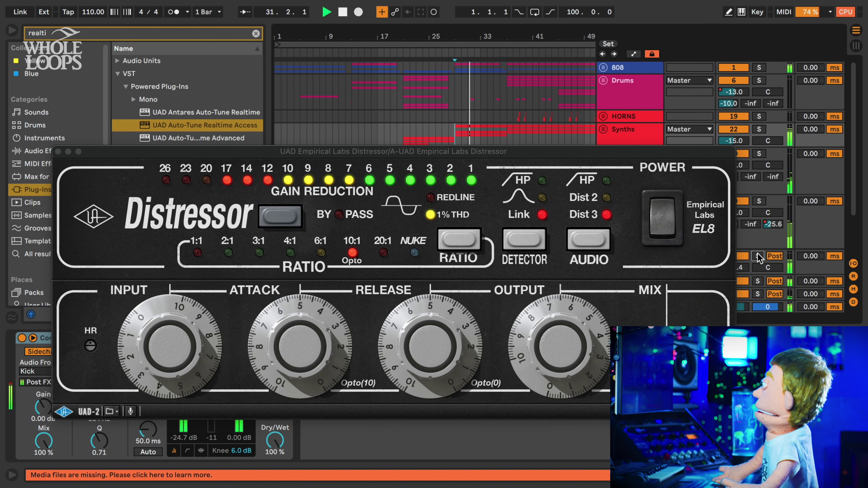
drag(293, 153, 209, 109)
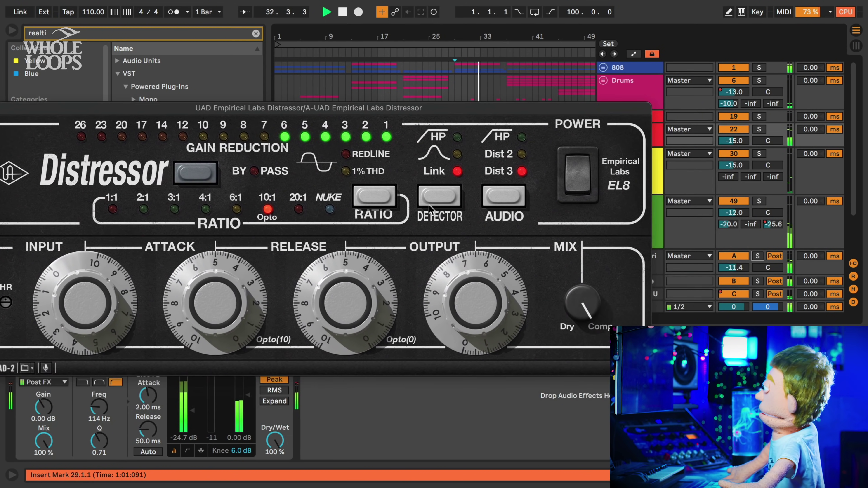
click(740, 256)
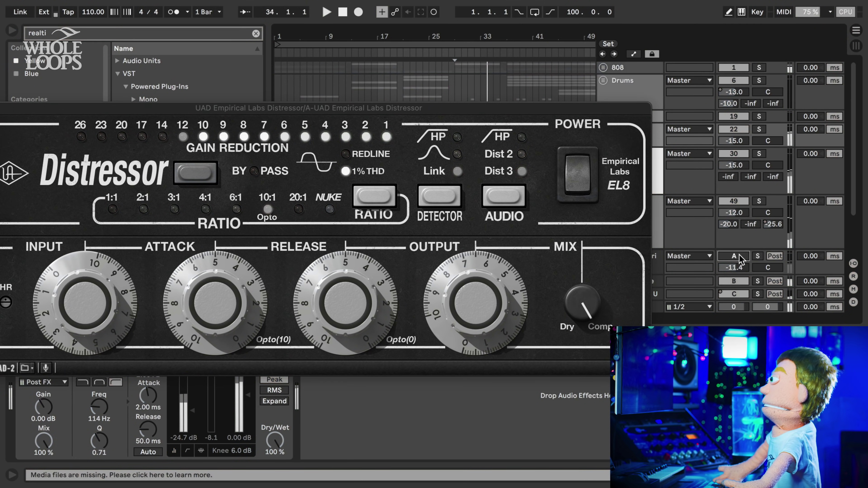
drag(581, 107, 647, 106)
click(731, 257)
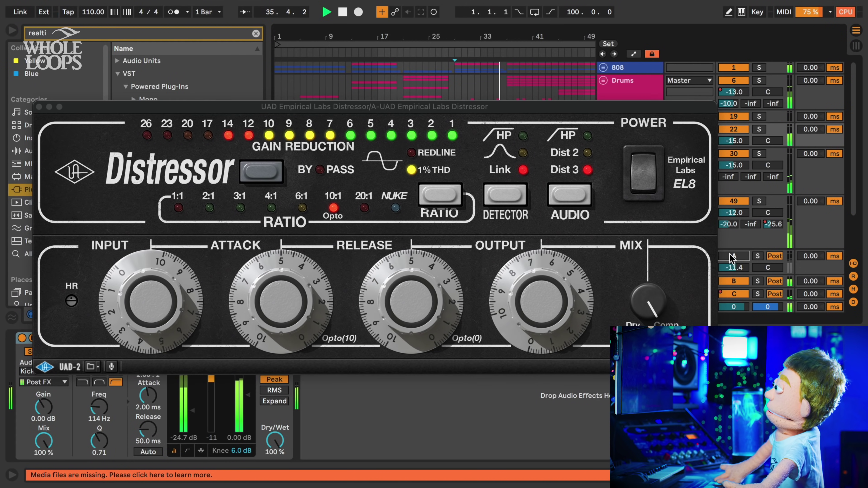
click(731, 257)
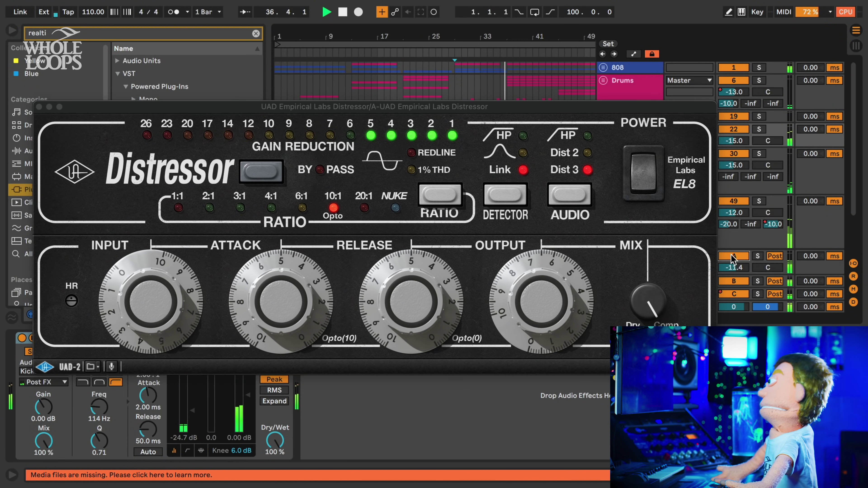
click(745, 255)
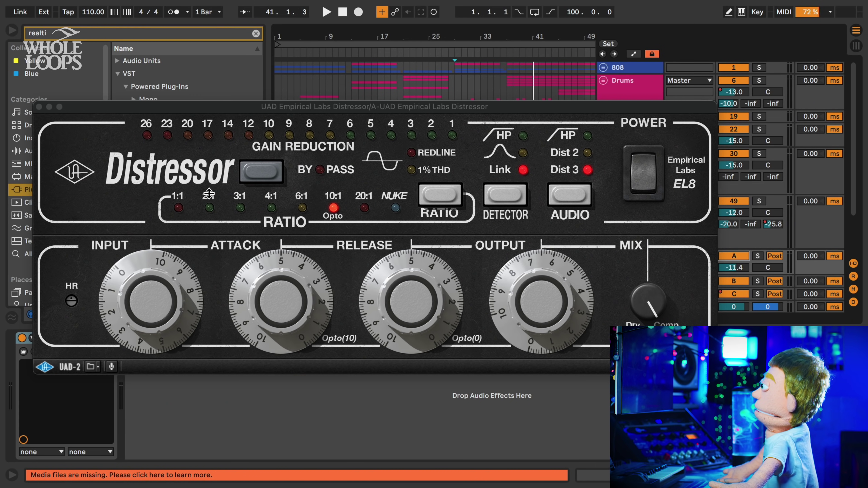
Close the Distressor window and fold return track A to a single row.
click(38, 106)
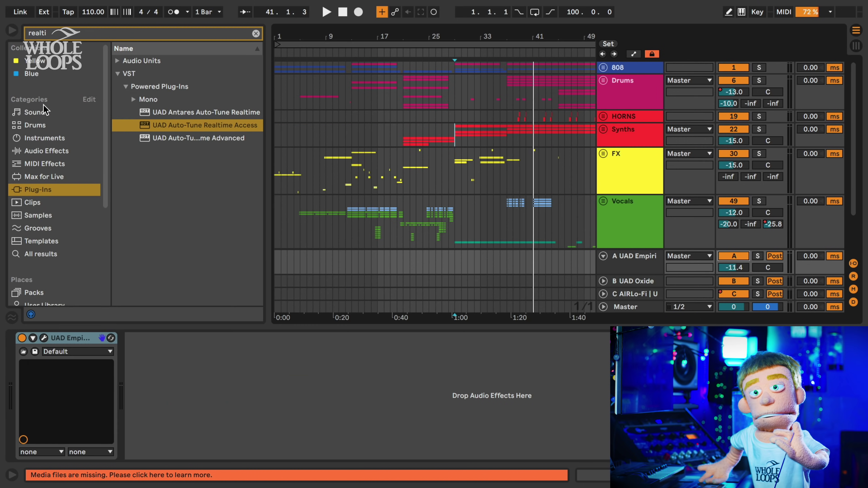
click(603, 256)
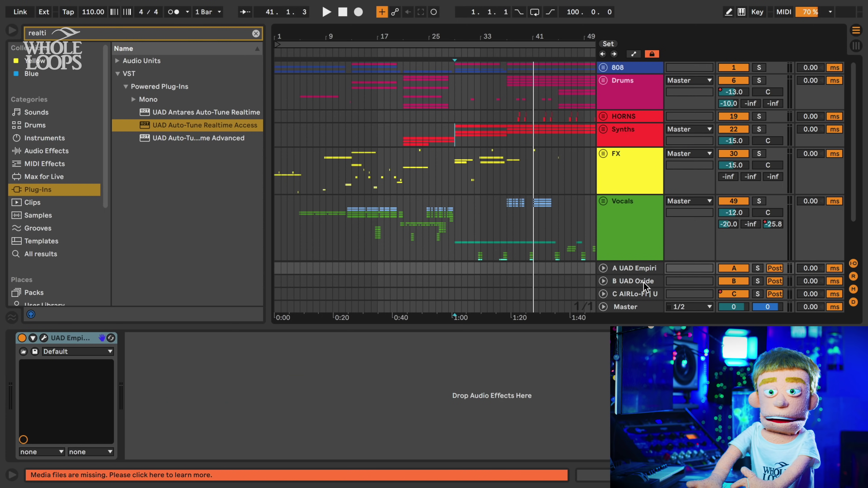
Solo return track B, play from bar 37, and open its UAD Oxide Tape plugin.
click(631, 281)
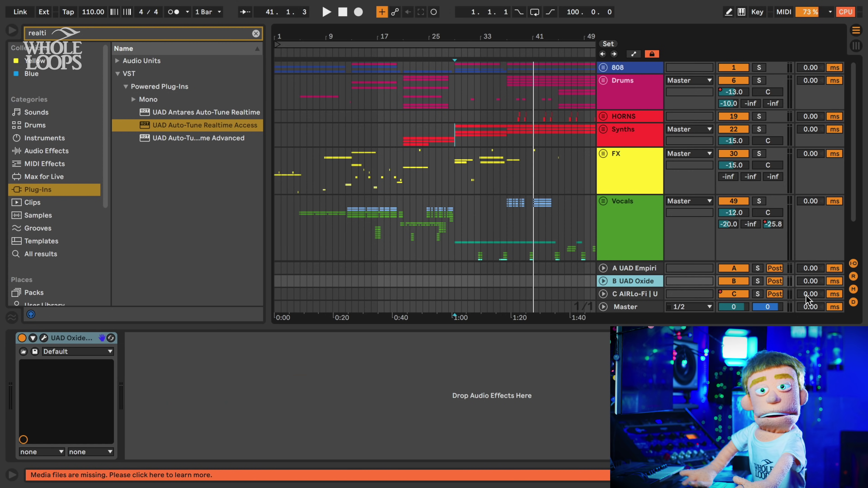
click(758, 281)
click(506, 87)
key(space)
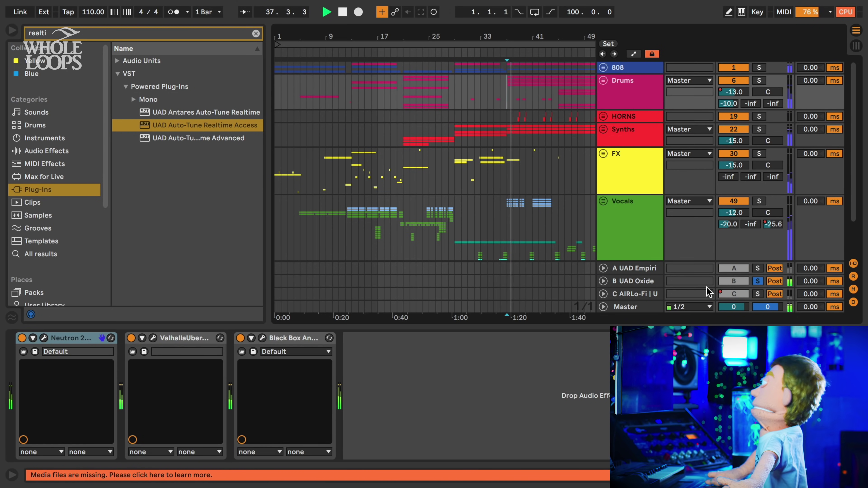
click(647, 284)
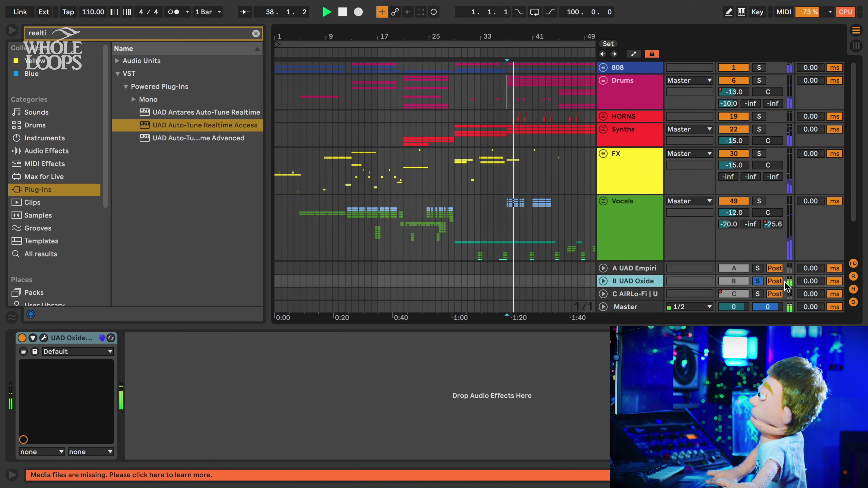
click(42, 339)
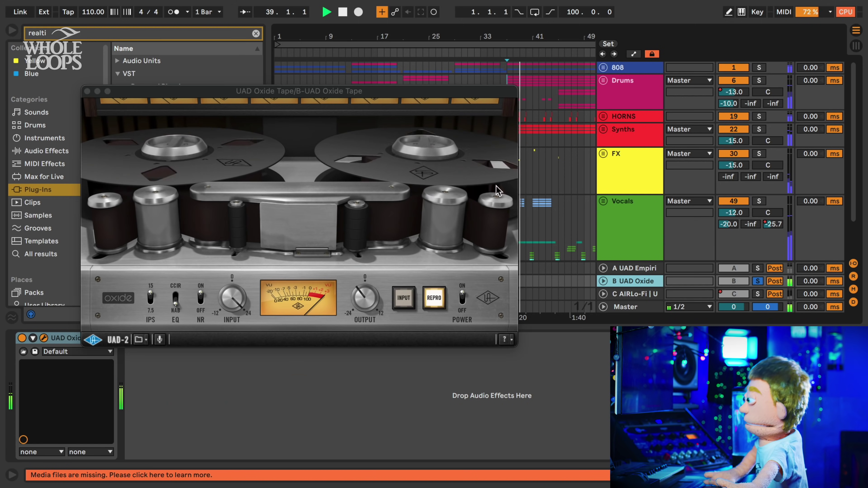
Unsolo return track B and fold and unfold it several times to view its settings.
click(758, 281)
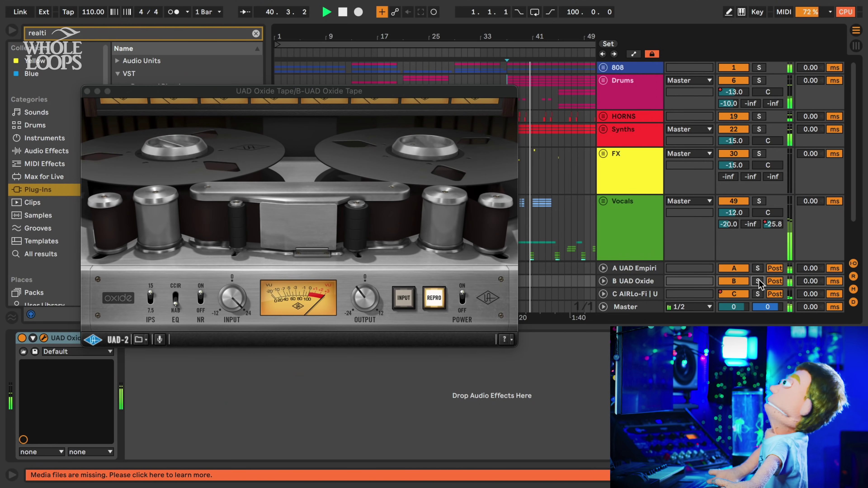
click(604, 281)
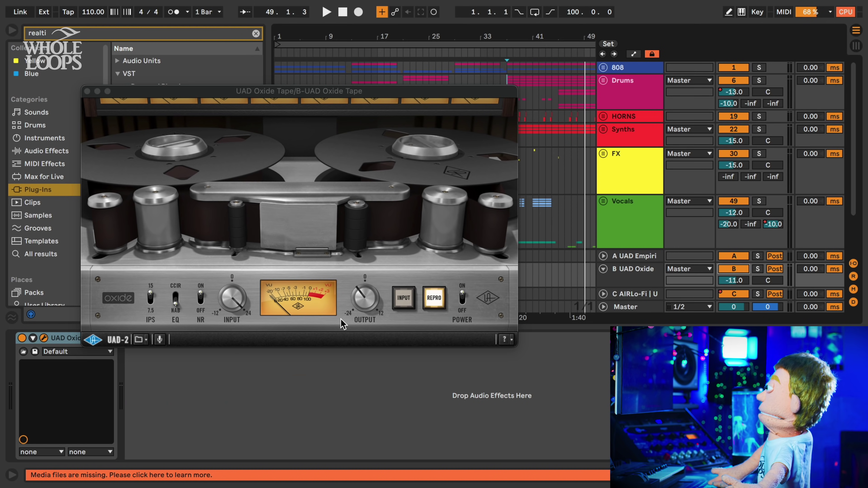
click(603, 270)
click(603, 281)
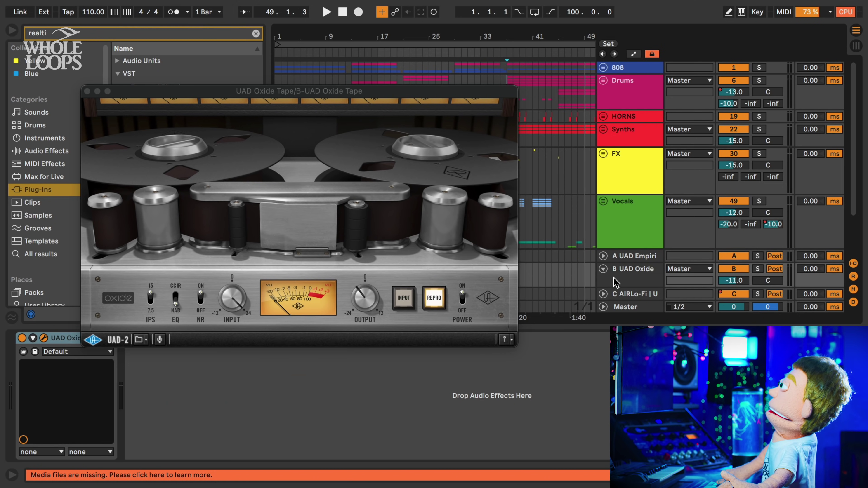
click(603, 270)
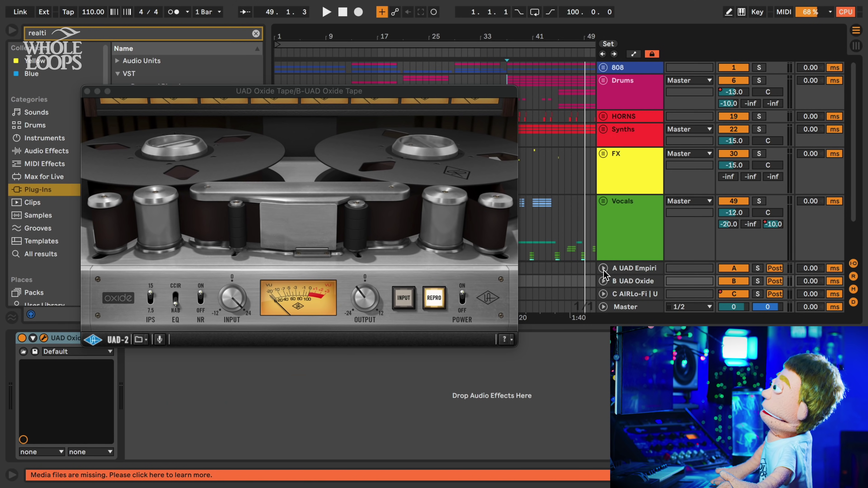
click(603, 281)
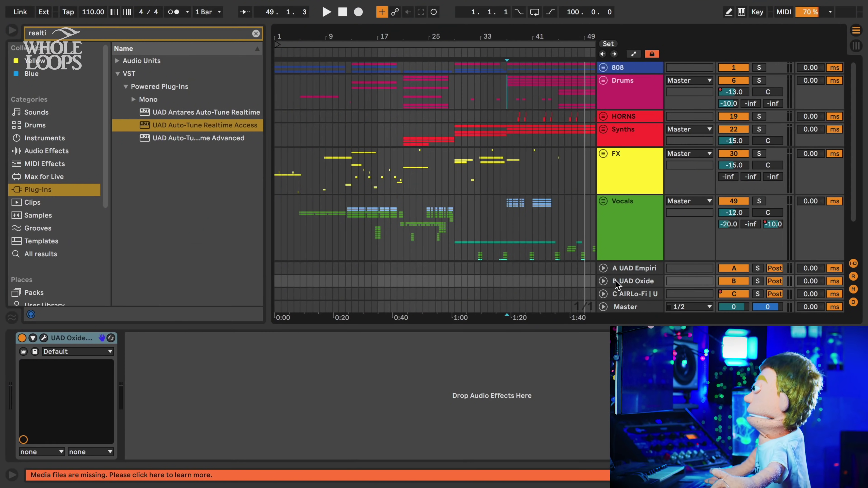
Open the Master's Oxford Inflator, pull its Effect amount to 0 %, and play from bar 37.
click(621, 306)
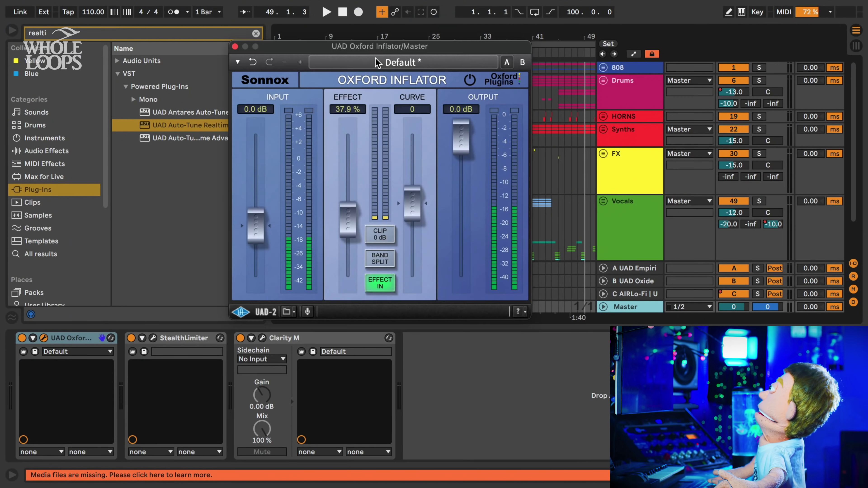
drag(366, 52, 254, 117)
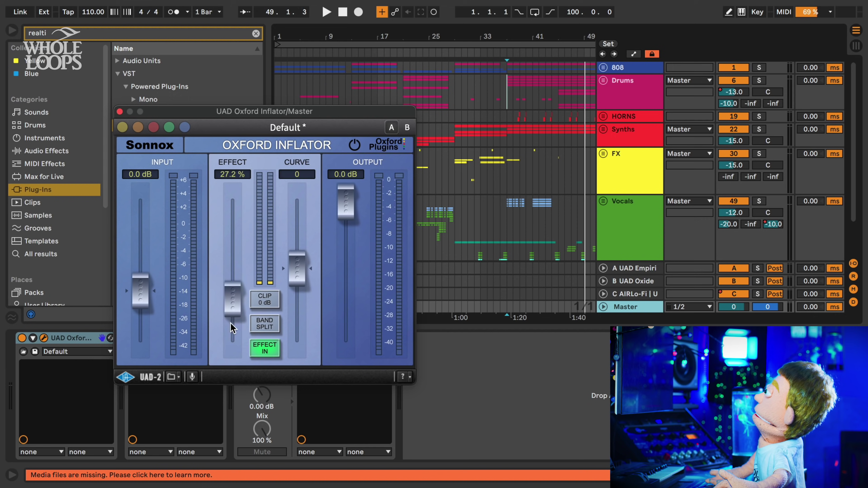
drag(234, 284, 232, 376)
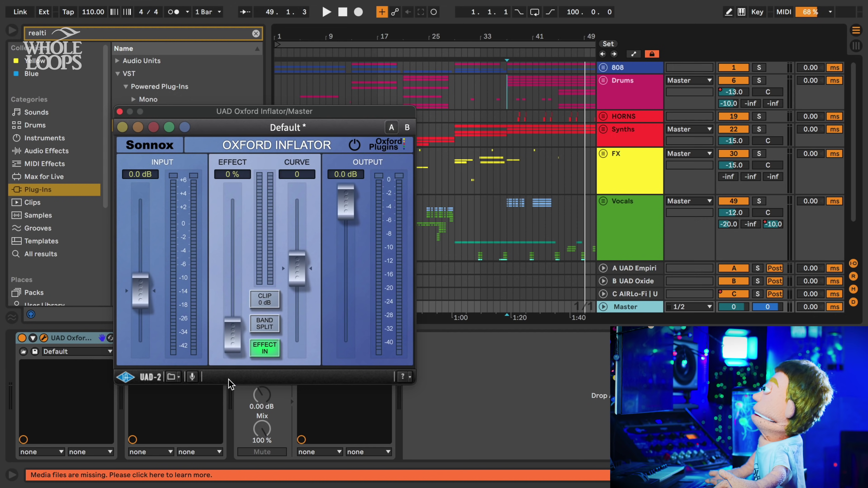
click(510, 91)
click(633, 307)
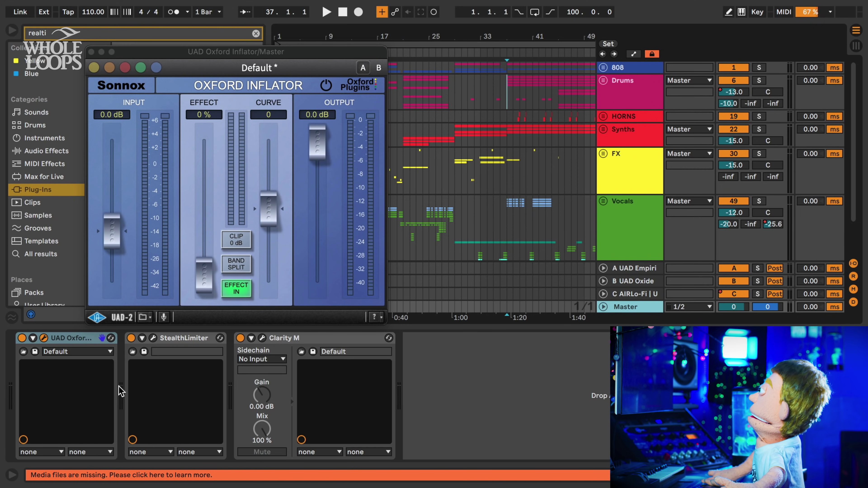
key(space)
Dial the Inflator Effect amount to about 41 %, toggling Effect In off and on to compare.
drag(205, 283, 232, 157)
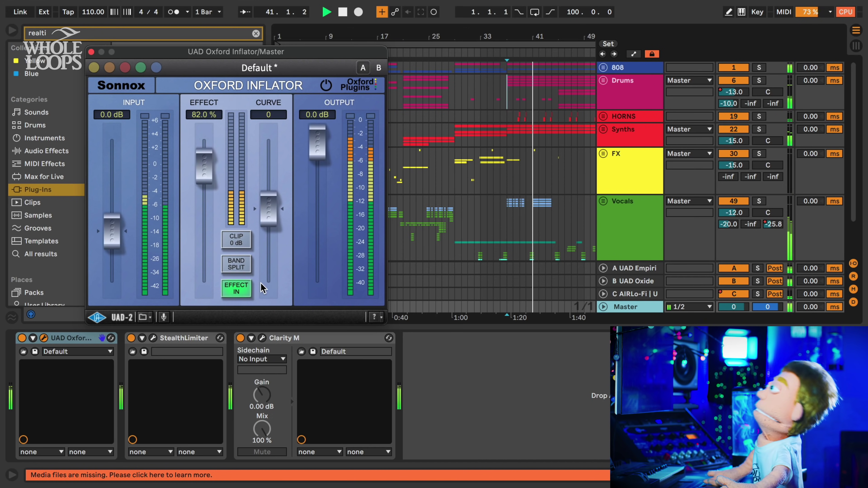
click(240, 287)
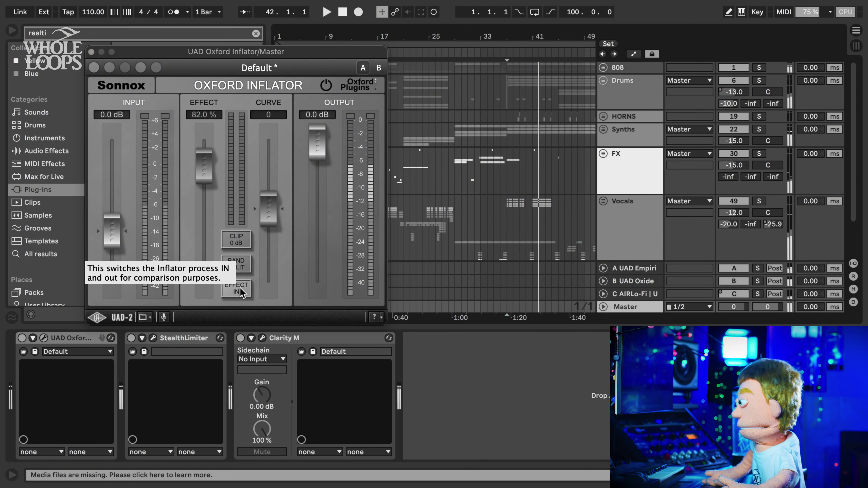
click(239, 290)
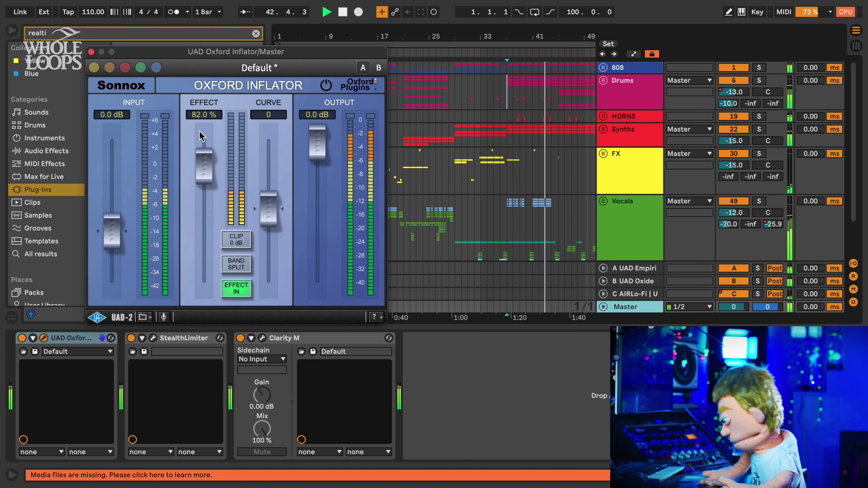
drag(209, 167, 210, 223)
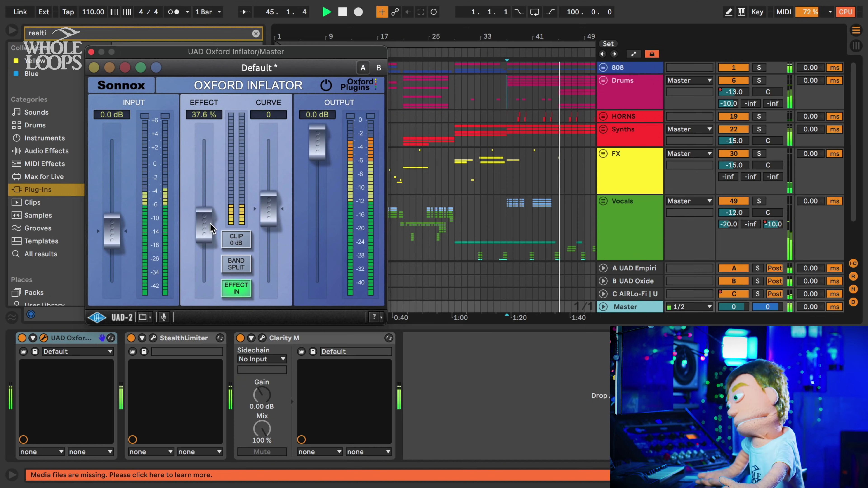
click(231, 289)
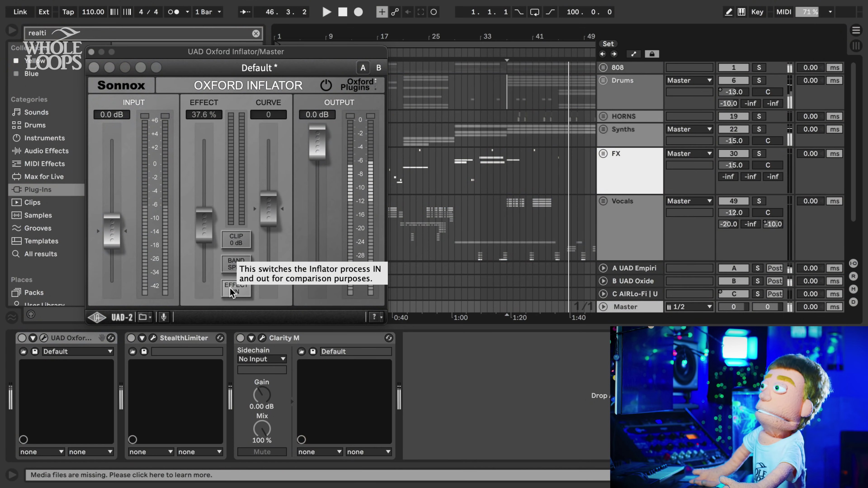
click(230, 287)
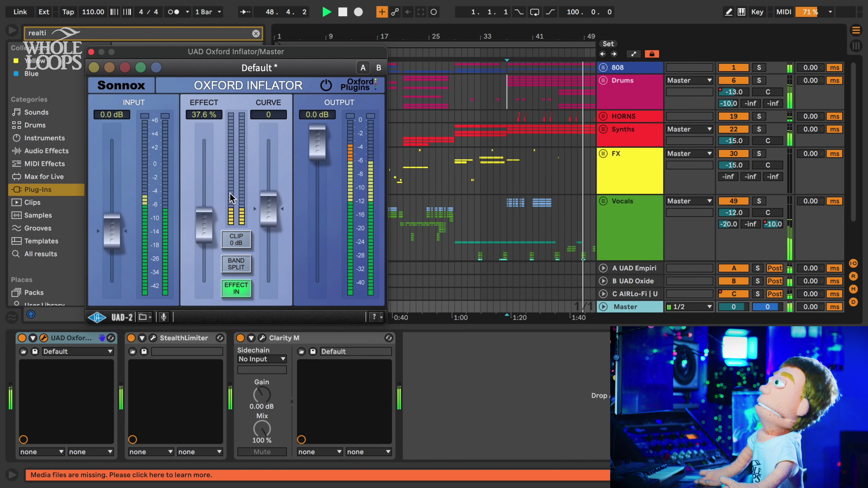
drag(201, 218, 200, 212)
click(242, 288)
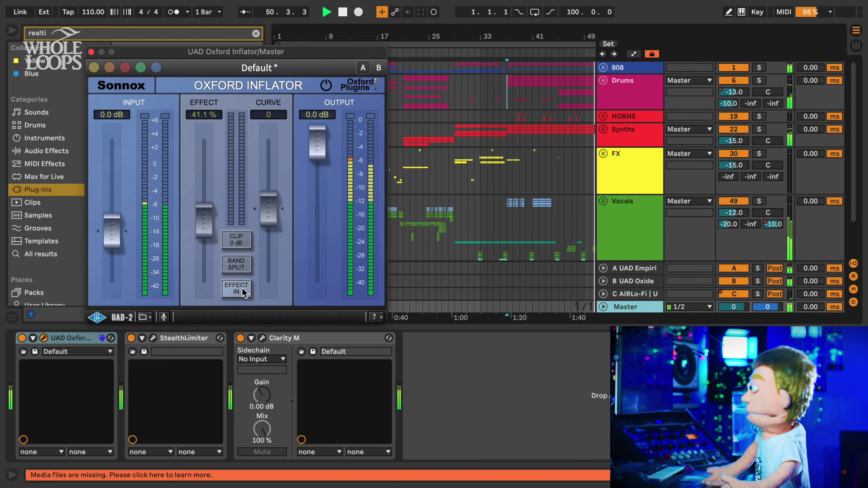
click(243, 287)
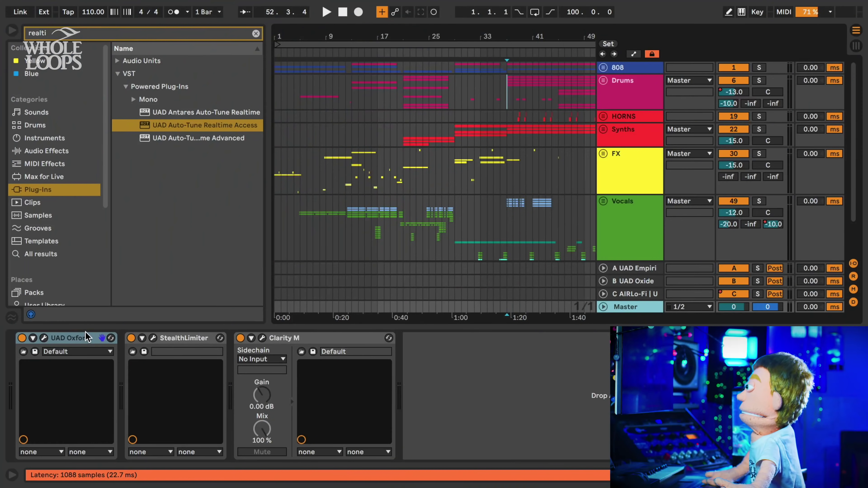
Play the HORNS track zoomed to bars 33–43 and open its UAD Maag EQ4.
click(631, 115)
drag(537, 37, 453, 112)
key(space)
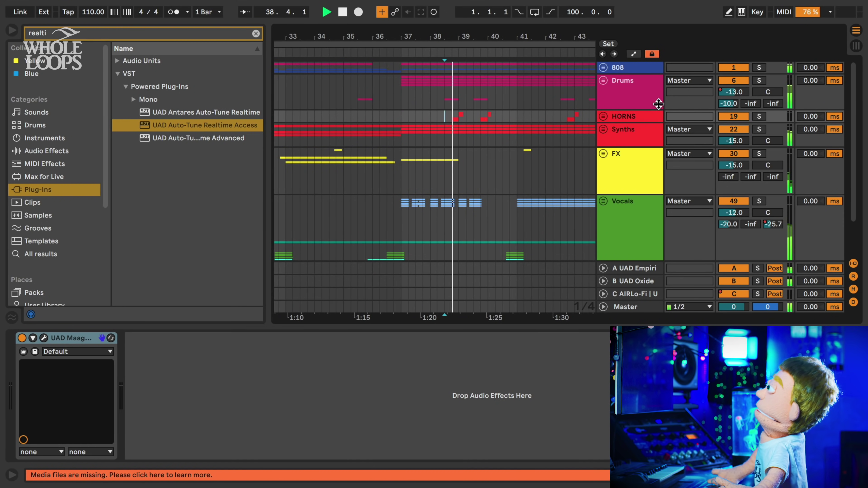
click(630, 116)
click(44, 338)
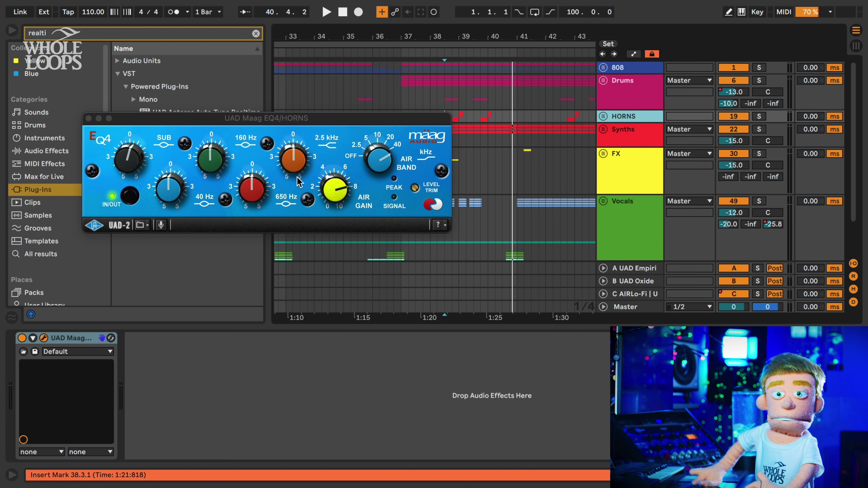
Compare the Maag EQ4 bypassed and active, replay the passage, then close the EQ window.
click(21, 338)
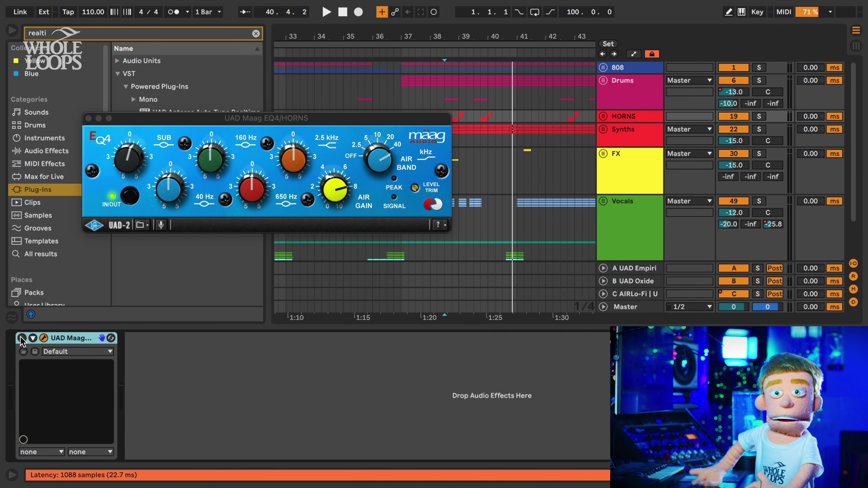
click(22, 338)
key(space)
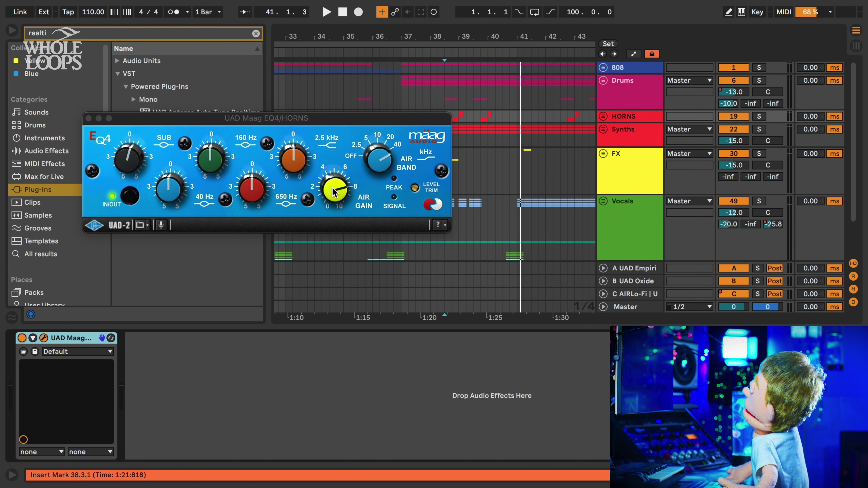
key(super+alt+p)
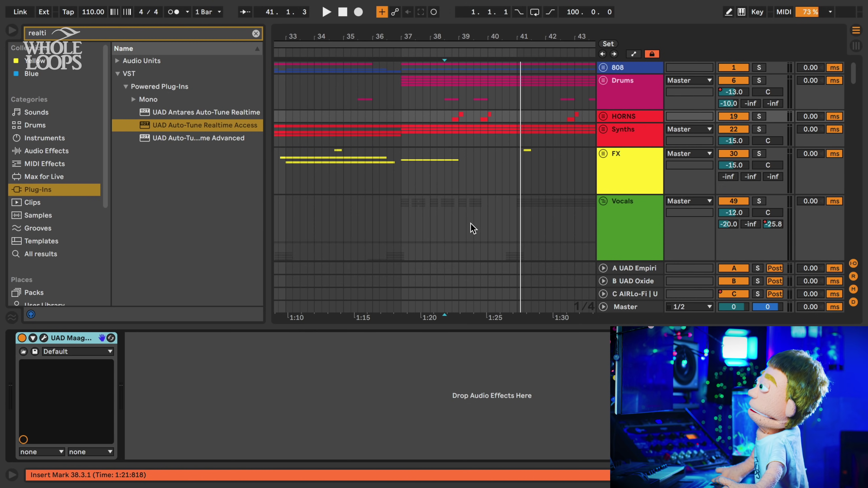
Unfold the Vocals group, solo the first KARRA track, and play from bar 37.
scroll(570, 188, down, 3)
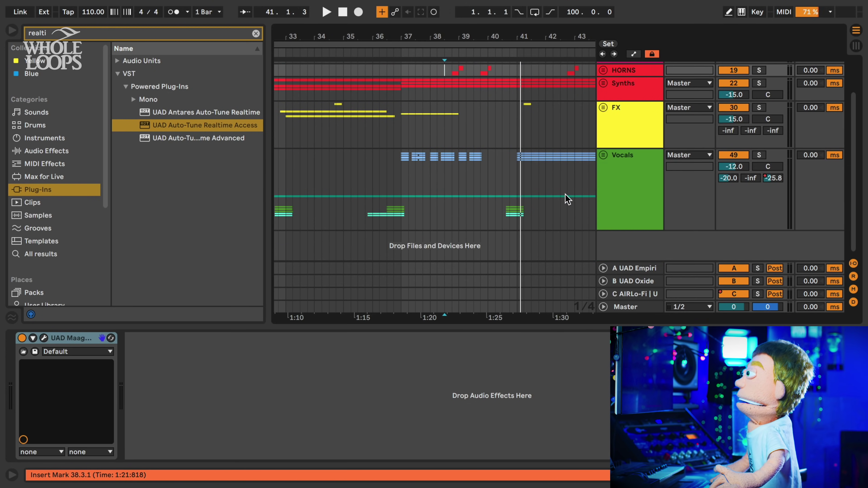
click(604, 155)
scroll(478, 143, down, 6)
click(413, 104)
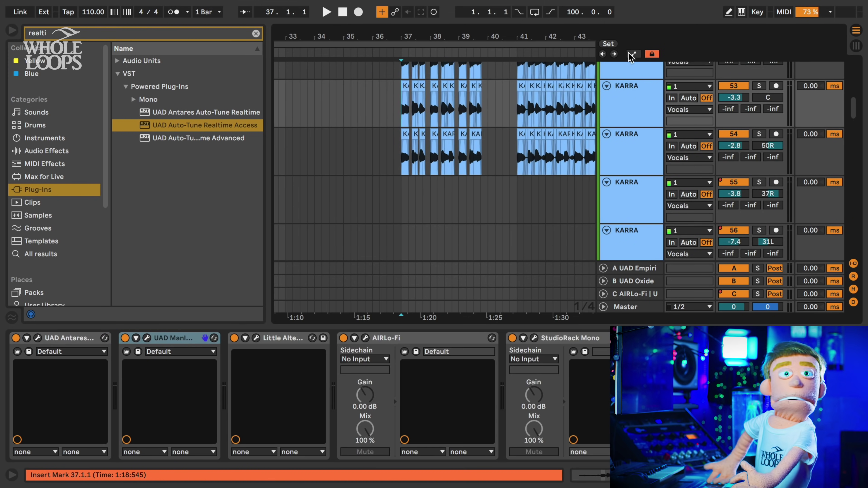
click(758, 86)
key(space)
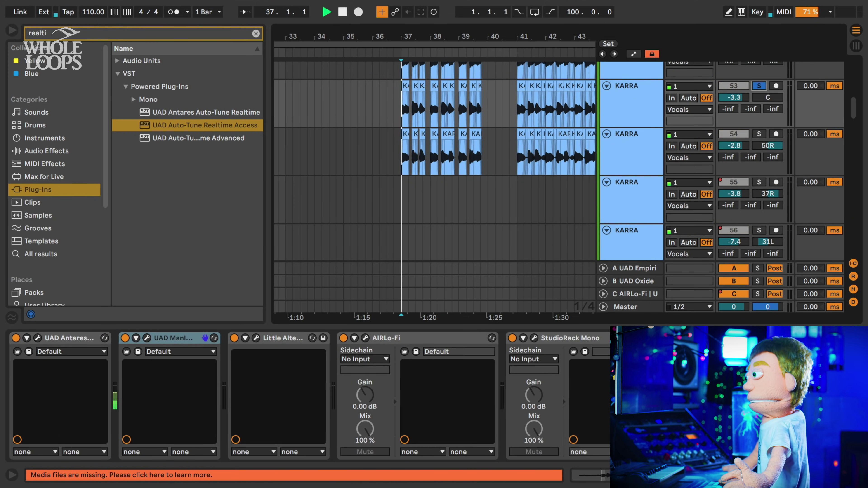
Open KARRA's EMT 250 reverb, set decay to 4.5 seconds, and fine-tune the wet/dry mix.
scroll(307, 393, right, 10)
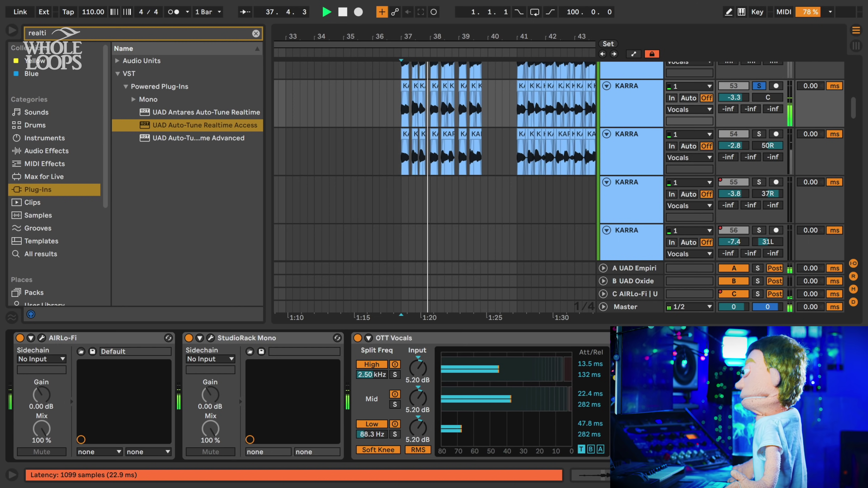
click(604, 343)
mouse_move(505, 344)
mouse_down()
mouse_move(550, 348)
mouse_move(512, 348)
mouse_up()
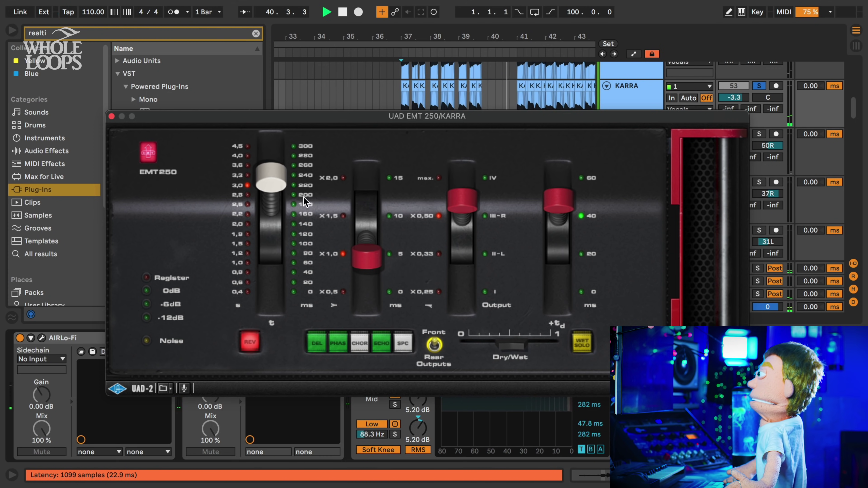
drag(268, 165, 266, 134)
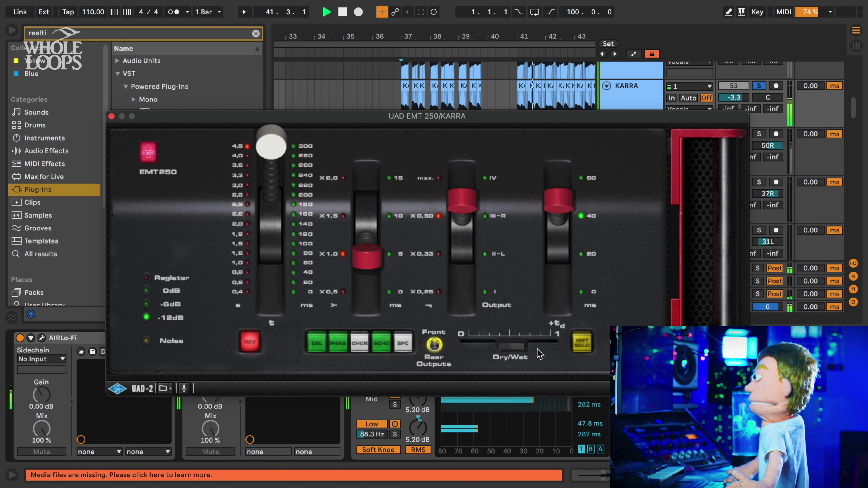
mouse_move(509, 344)
mouse_down()
mouse_move(491, 345)
mouse_move(504, 337)
mouse_up()
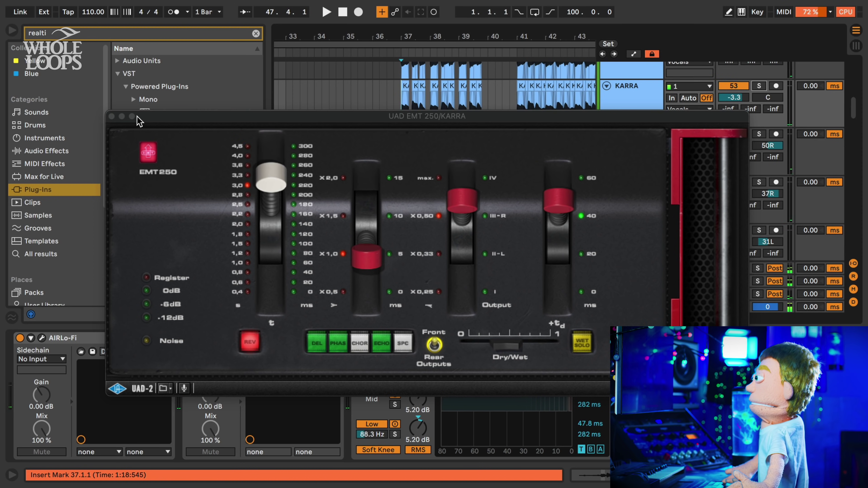
Show the EMT 250 insert in UAD Console, then return to Live and close the EMT 250 window.
mouse_move(359, 486)
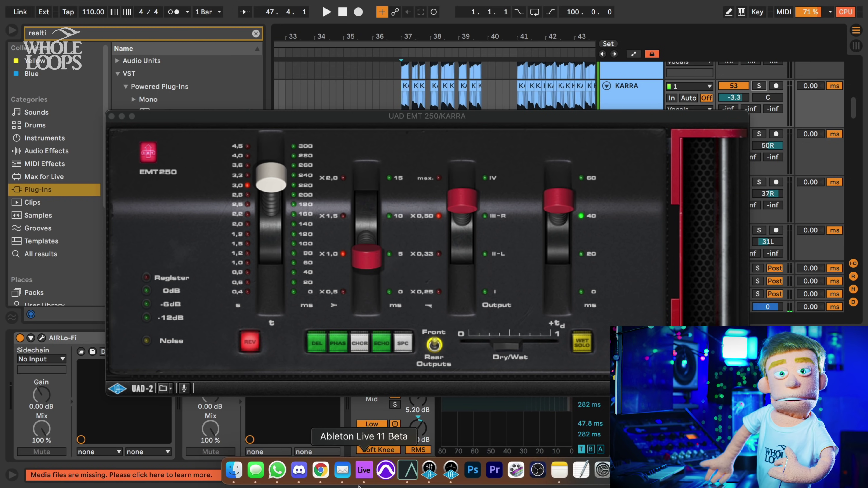
click(431, 470)
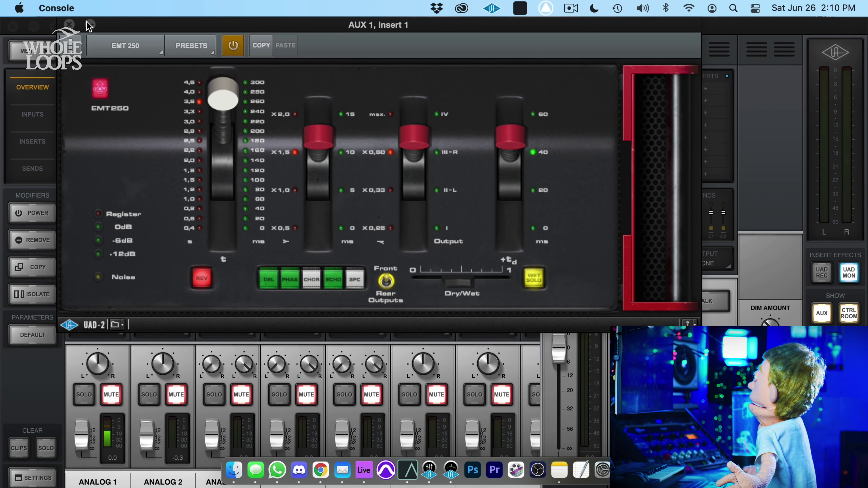
click(88, 25)
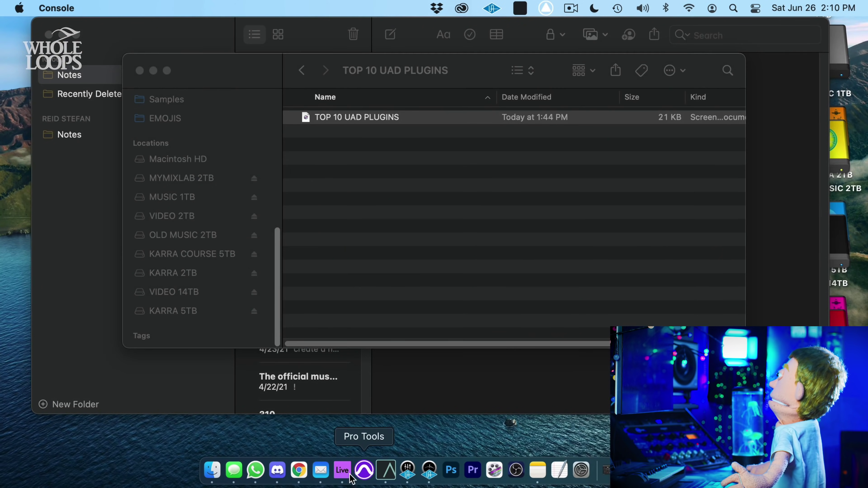
click(386, 470)
key(super+alt+p)
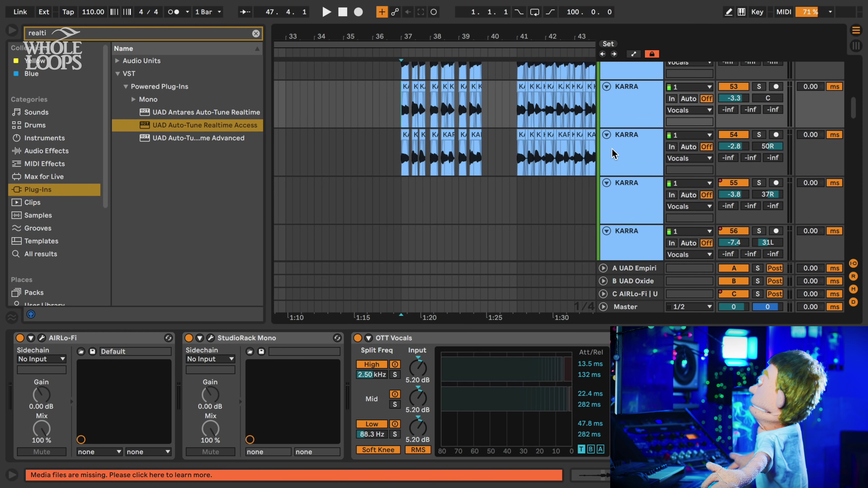
Unfold the FX group, A/B the SPACE FX rack's SPACE chain, and open UAD Galaxy Tape Echo.
scroll(620, 139, up, 5)
click(604, 138)
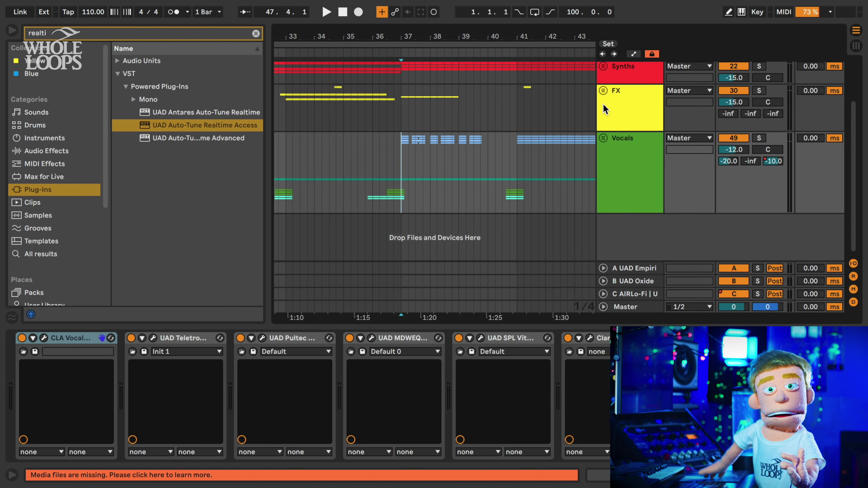
click(603, 90)
click(340, 150)
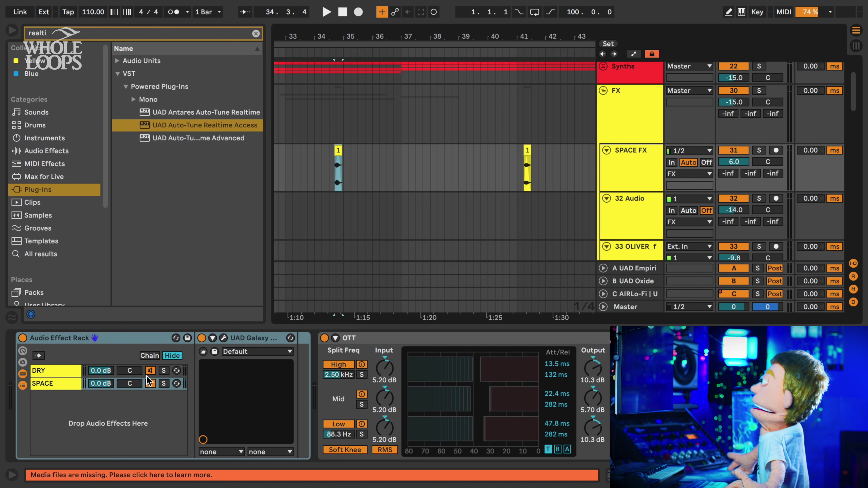
click(150, 383)
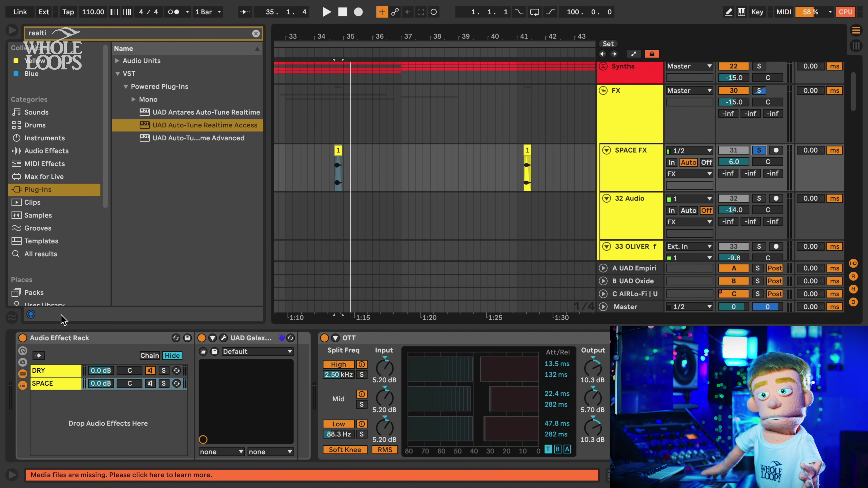
click(150, 383)
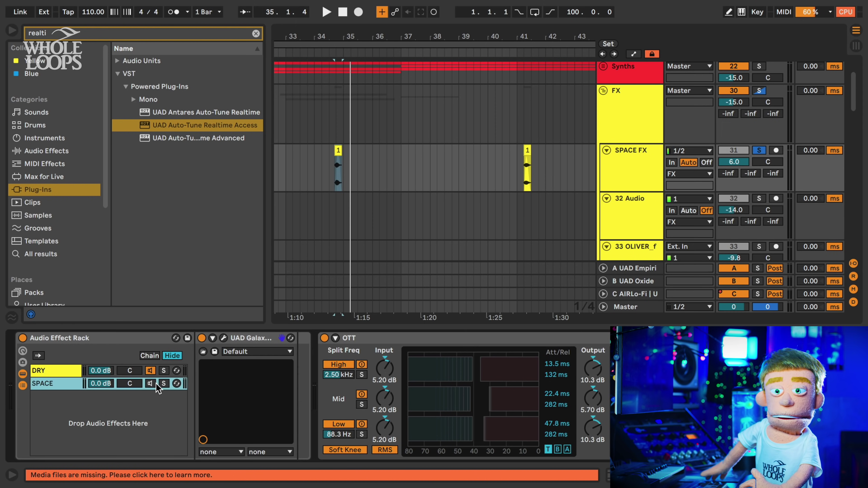
click(224, 338)
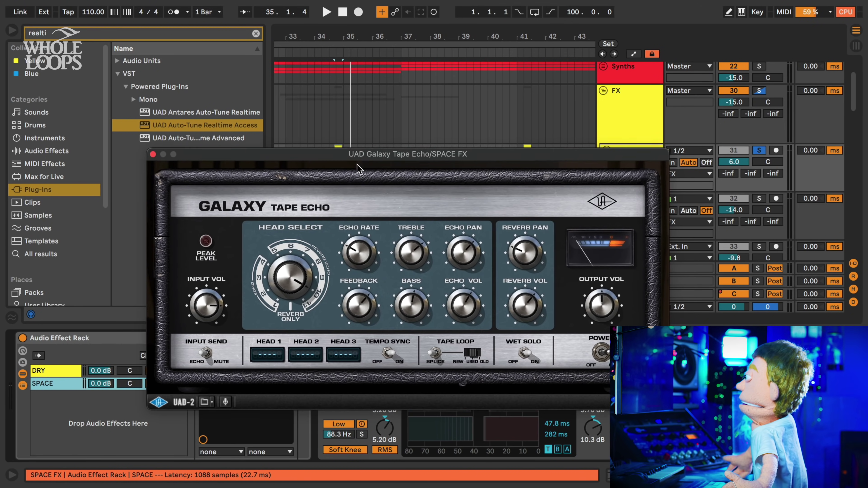
Set the Galaxy Tape Echo's Head 1 to 1/8t and Head 3 to 1/4 during playback.
drag(363, 152, 327, 199)
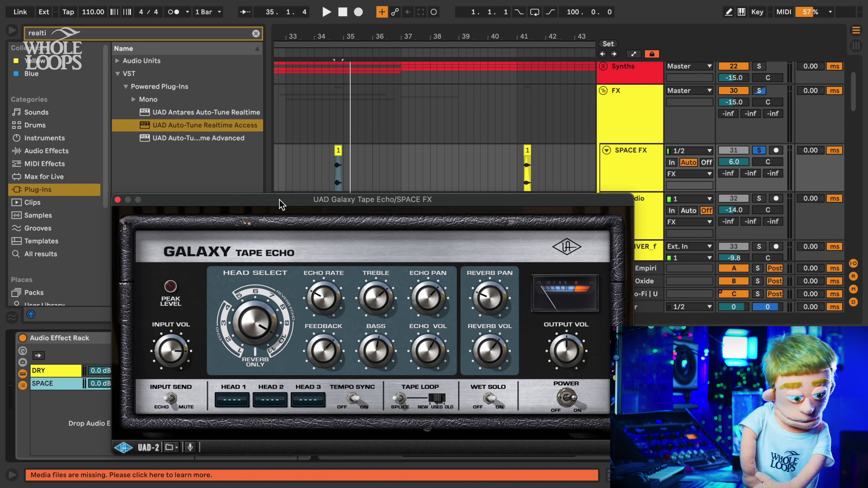
key(space)
drag(279, 201, 271, 120)
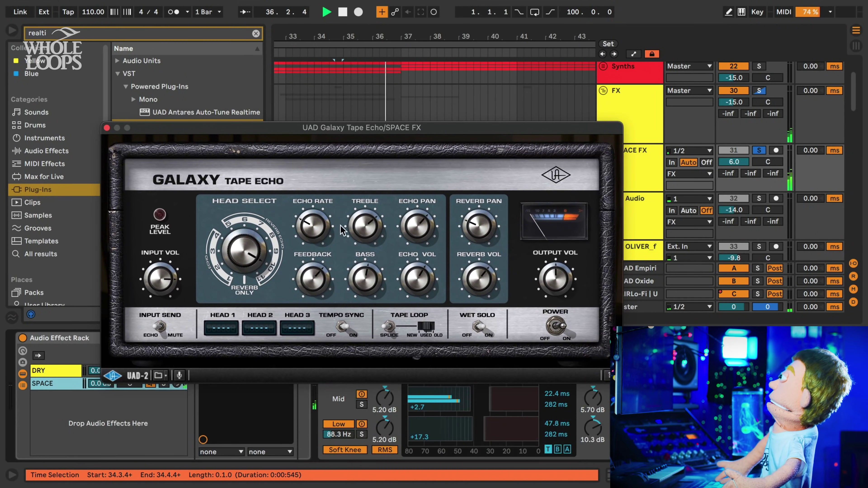
click(222, 328)
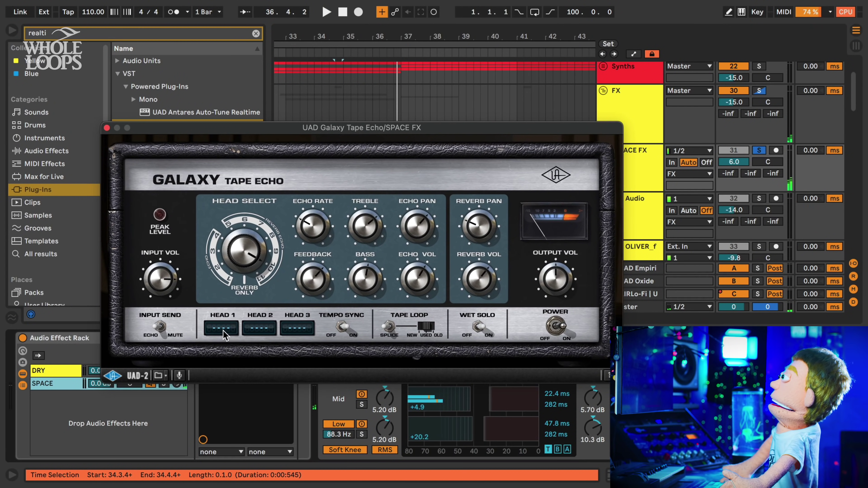
click(294, 329)
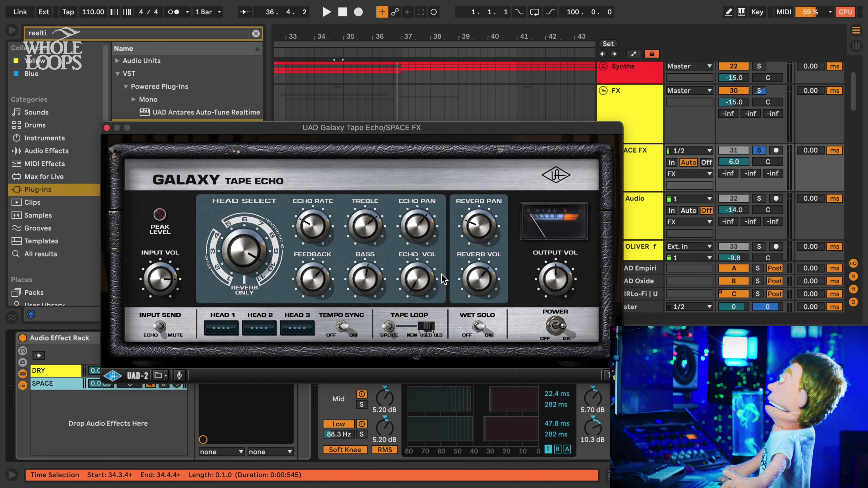
Centre the echo's Reverb Pan and replay the passage from bar 34 to check it.
key(space)
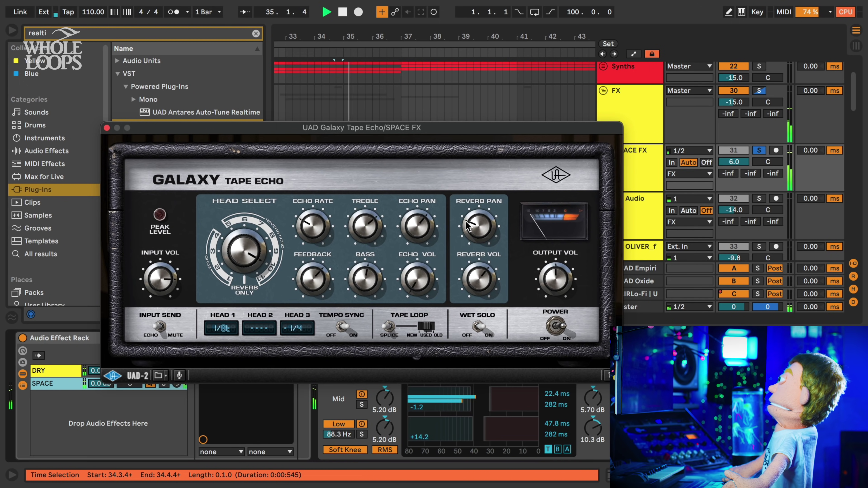
drag(477, 225, 484, 222)
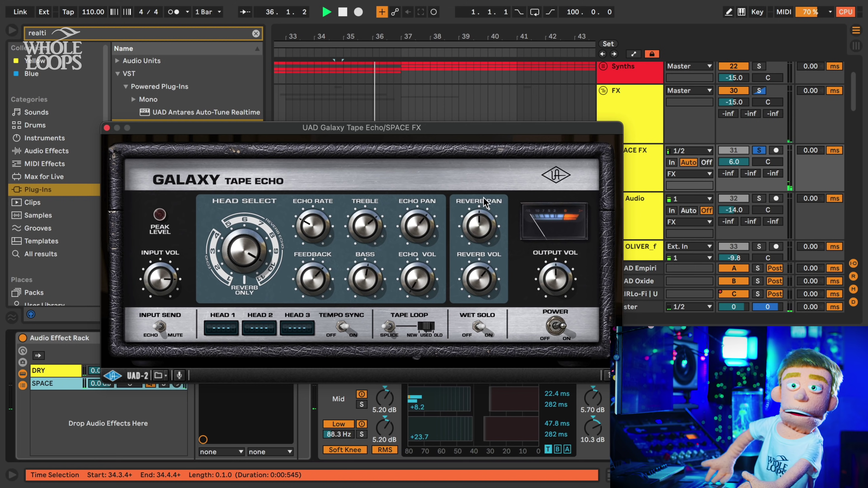
key(space)
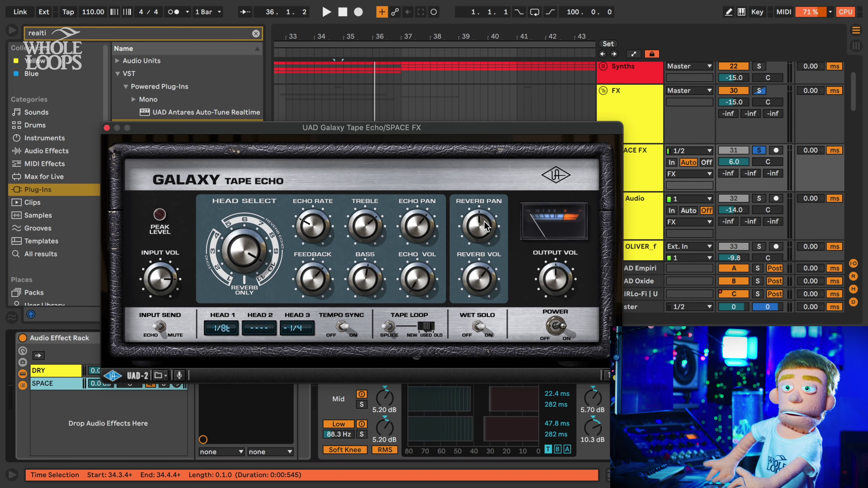
key(space)
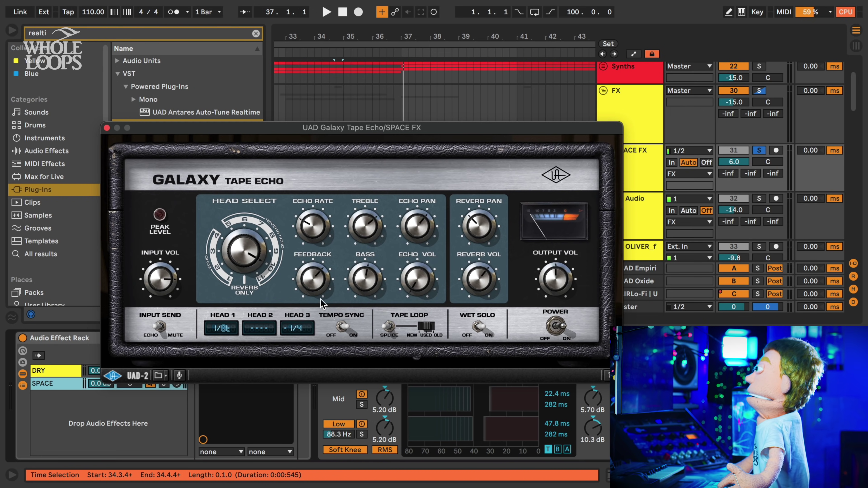
key(space)
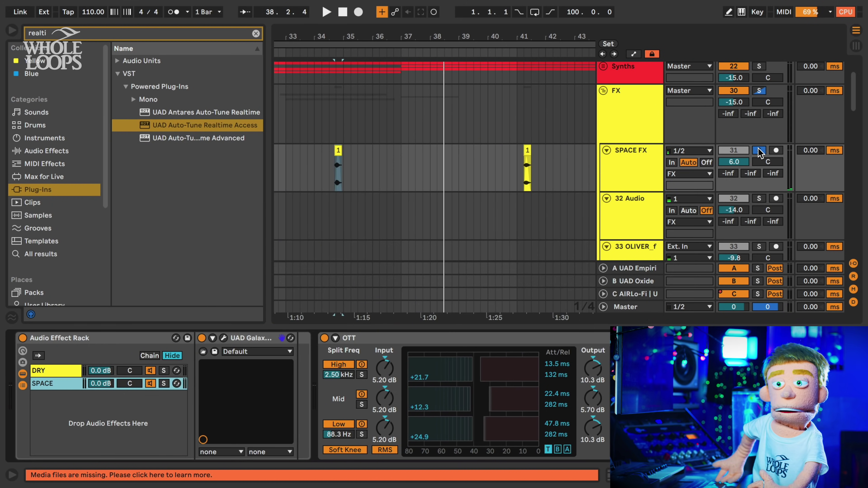
Unsolo SPACE FX, collapse the FX group, and expand the Synths group.
click(223, 339)
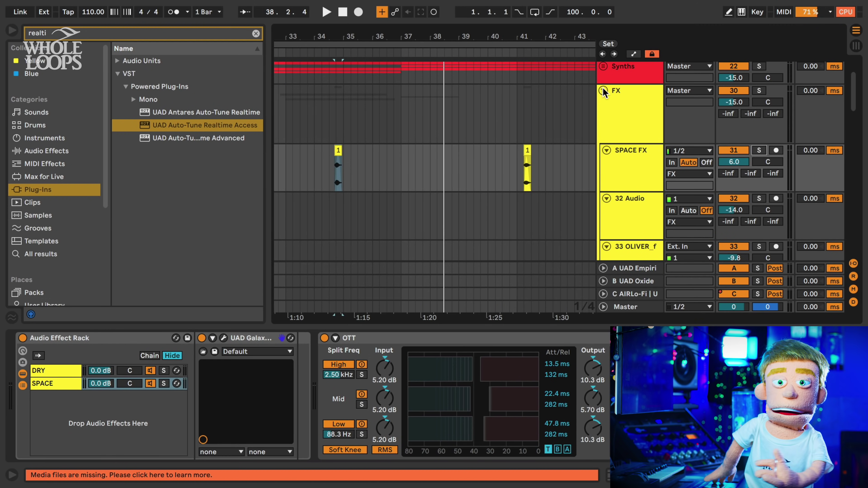
click(603, 91)
click(604, 66)
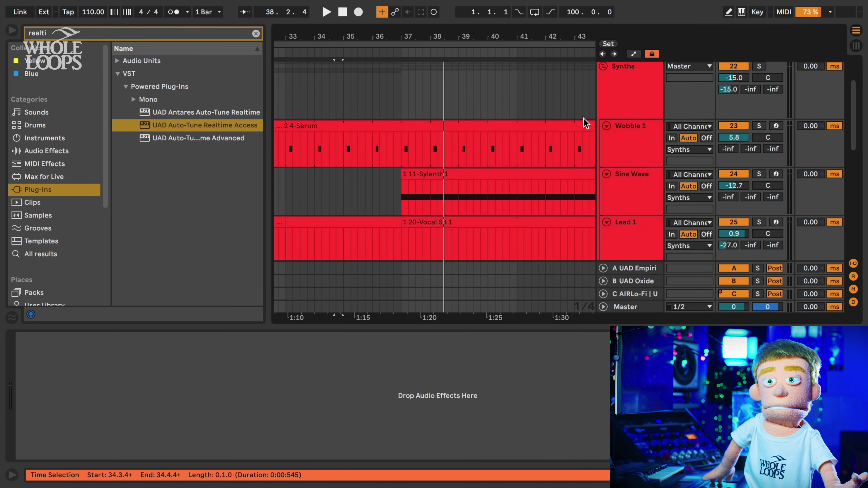
scroll(585, 192, down, 10)
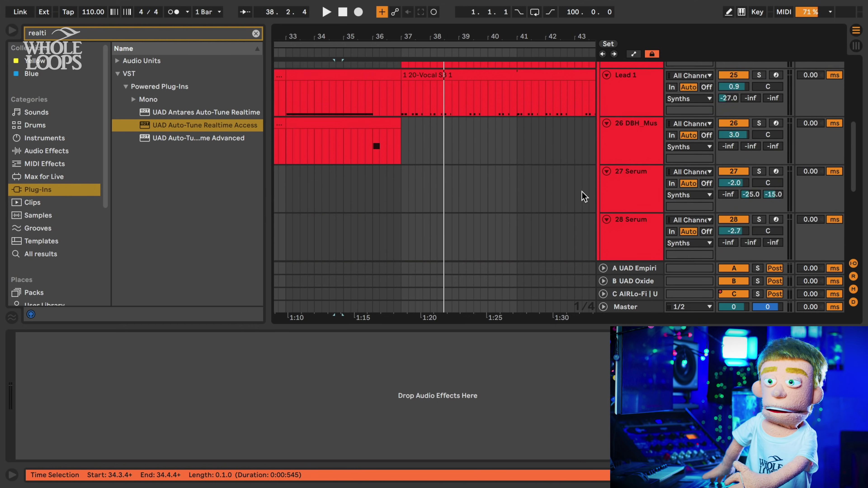
scroll(584, 191, up, 10)
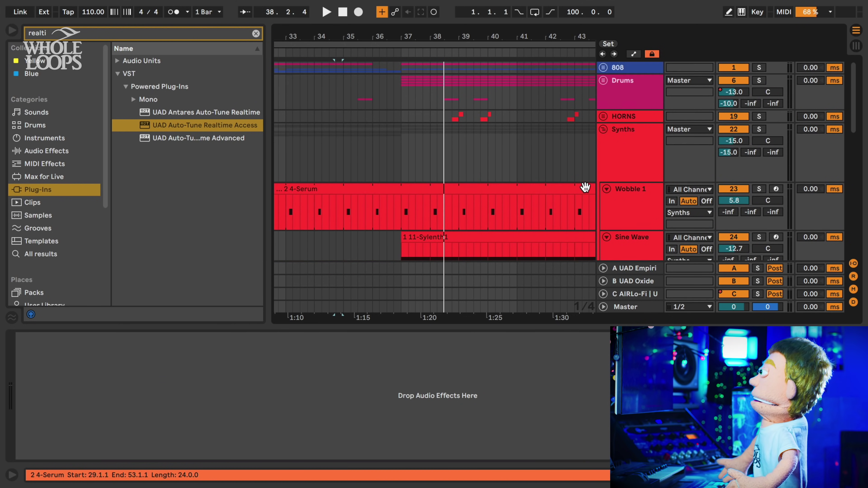
scroll(500, 128, down, 5)
scroll(497, 143, down, 5)
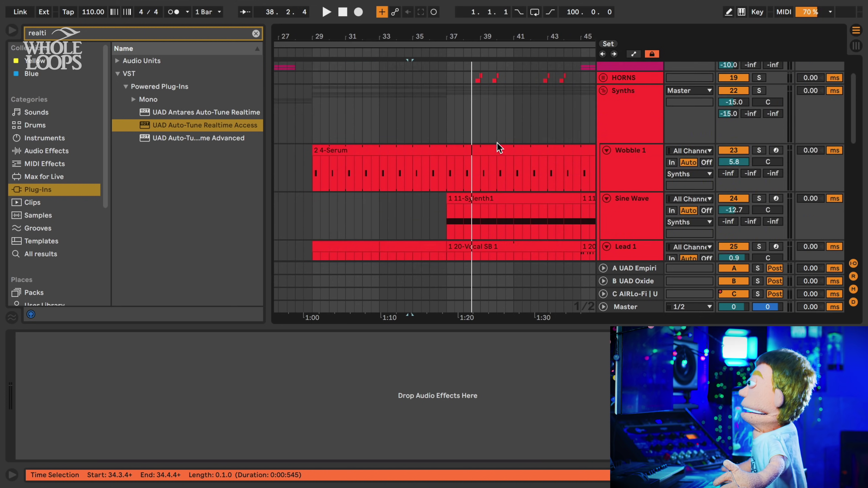
scroll(497, 143, down, 5)
scroll(511, 172, down, 5)
scroll(471, 144, up, 10)
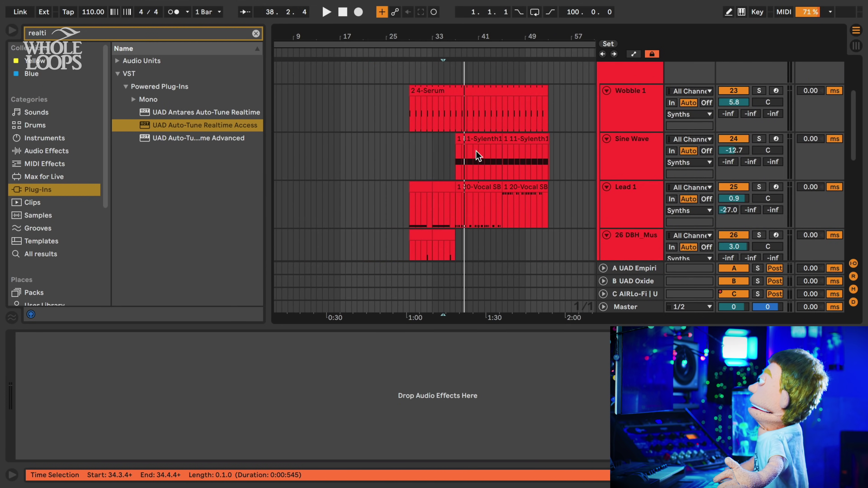
scroll(349, 206, down, 3)
Play from bar 29 and select Lead 1's first clip to show its device chain.
click(347, 205)
key(space)
scroll(347, 207, down, 10)
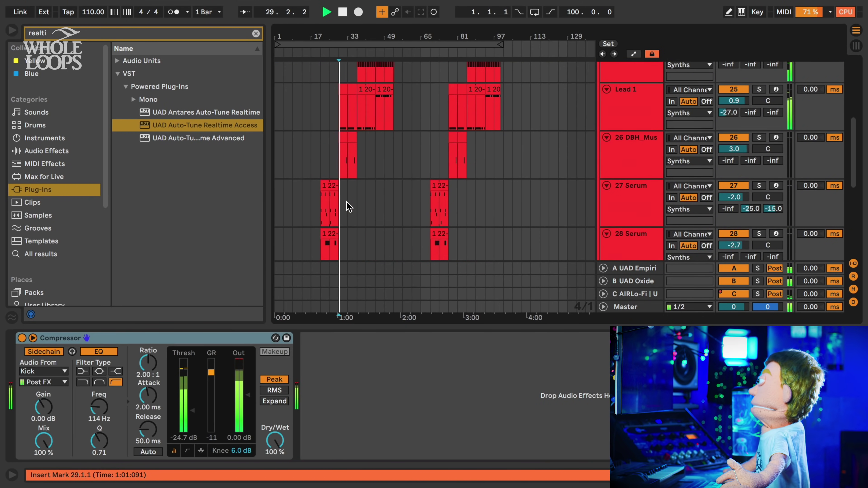
scroll(348, 207, up, 10)
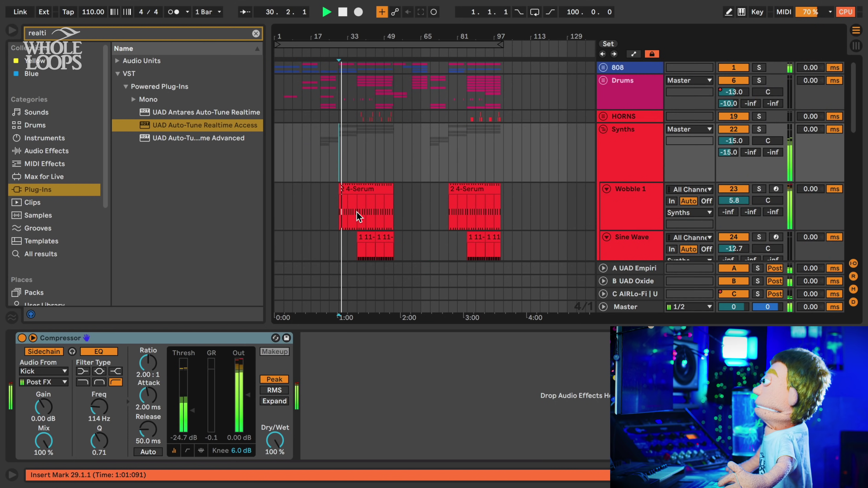
scroll(347, 188, down, 6)
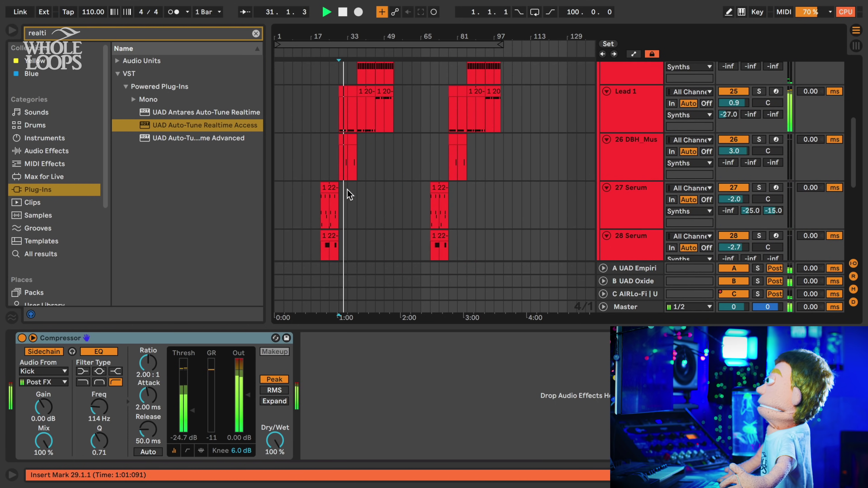
scroll(355, 190, up, 2)
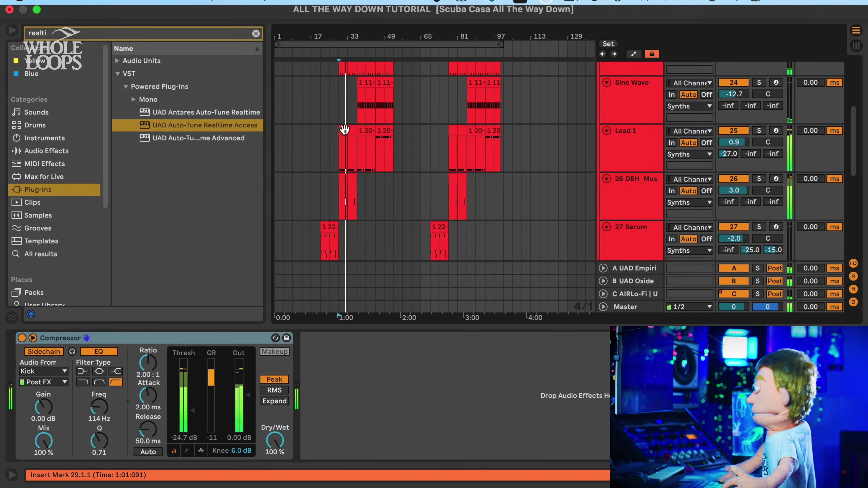
click(343, 151)
scroll(550, 367, down, 2)
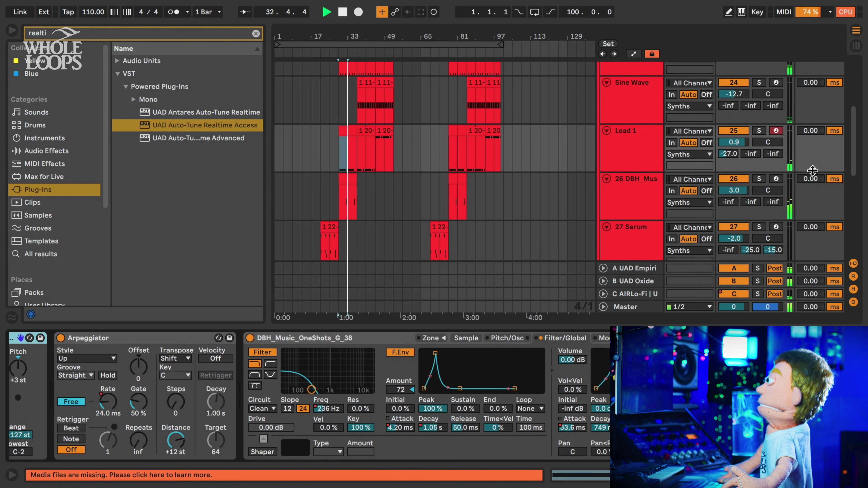
scroll(550, 367, down, 10)
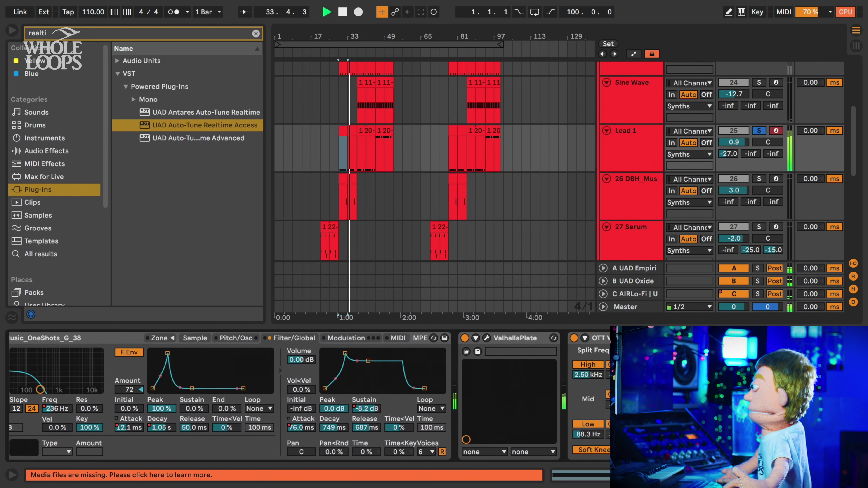
Take the Lead 1 track out of solo.
scroll(504, 340, down, 1)
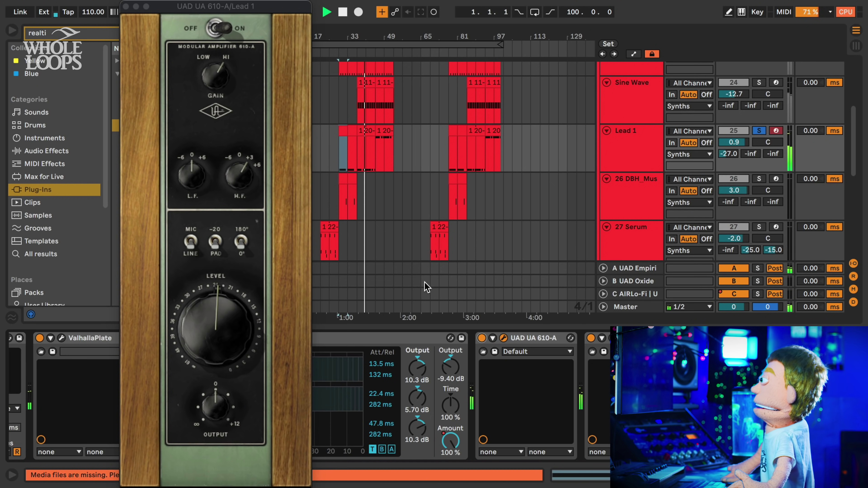
click(759, 131)
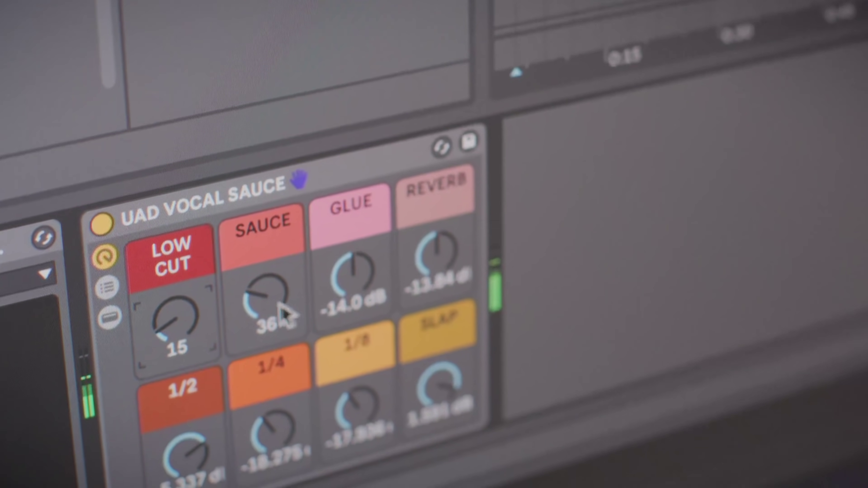
Set the UAD Vocal Sauce rack's Sauce macro to 48 and Glue to -24.923 dB.
mouse_move(256, 371)
mouse_down()
mouse_move(257, 363)
mouse_move(259, 376)
mouse_up()
mouse_move(413, 239)
mouse_down()
mouse_move(414, 267)
mouse_move(416, 253)
mouse_up()
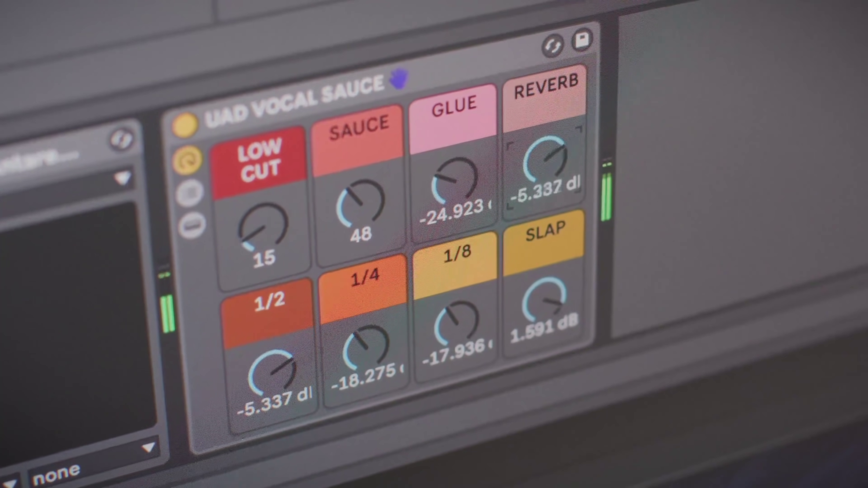